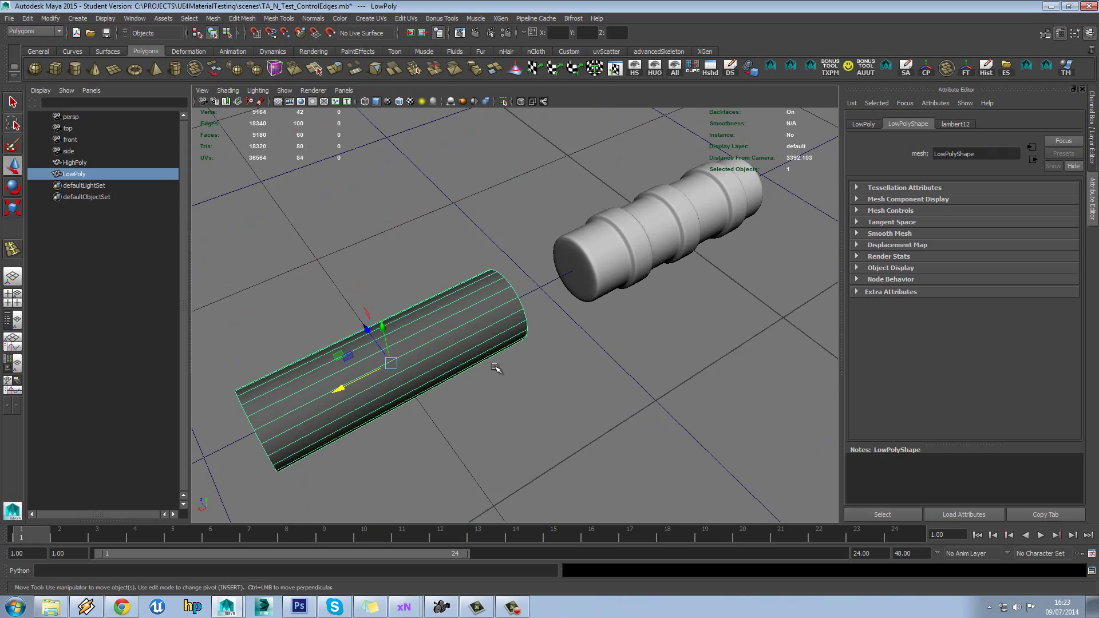
Step: Examine the low-poly cylinder and its UV layout in the UV Texture Editor
{"action": "middle_click_drag", "start_coordinate": [476, 368], "coordinate": [529, 344], "text": "alt"}
{"action": "mouse_move", "coordinate": [529, 344]}
{"action": "left_mouse_down", "text": "alt"}
{"action": "mouse_move", "coordinate": [558, 327]}
{"action": "mouse_move", "coordinate": [549, 340]}
{"action": "mouse_move", "coordinate": [542, 333]}
{"action": "left_mouse_up", "text": "alt"}
{"action": "left_click_drag", "start_coordinate": [374, 380], "coordinate": [546, 297], "text": "alt"}
{"action": "left_click", "coordinate": [455, 262]}
{"action": "left_click_drag", "start_coordinate": [419, 306], "coordinate": [478, 341], "text": "alt"}
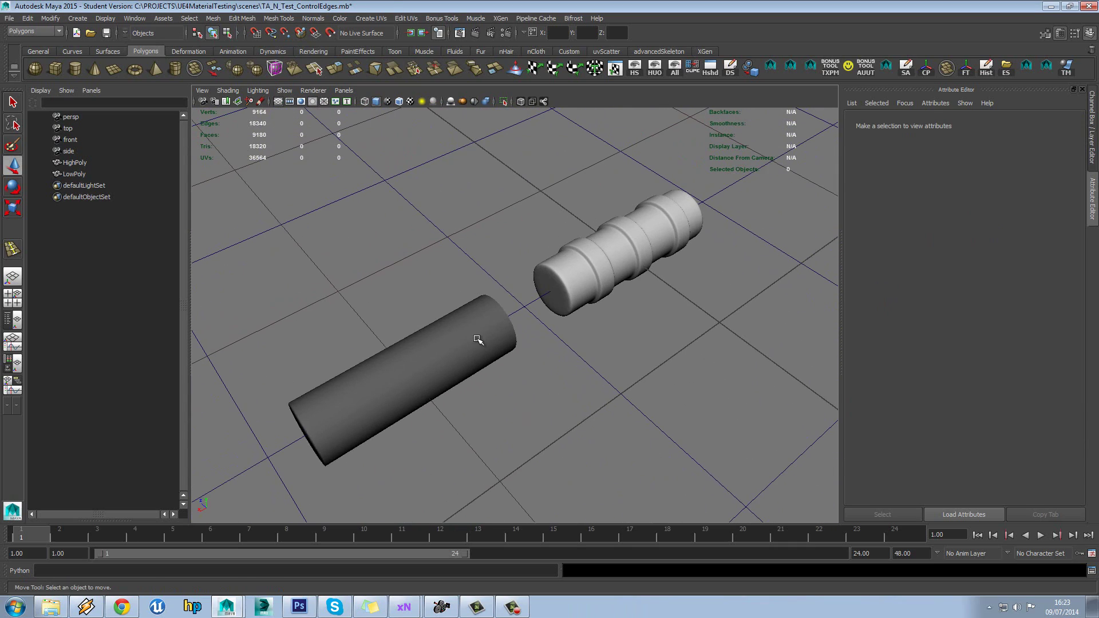
{"action": "left_click", "coordinate": [478, 341]}
{"action": "left_click", "coordinate": [614, 68]}
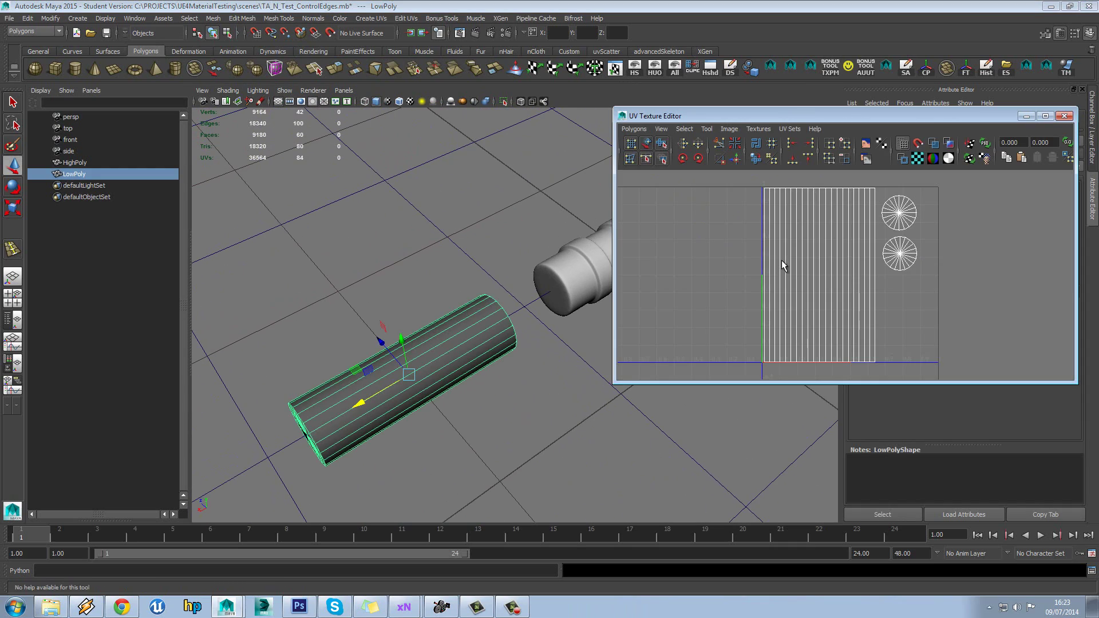
{"action": "left_click_drag", "start_coordinate": [578, 367], "coordinate": [497, 378], "text": "alt"}
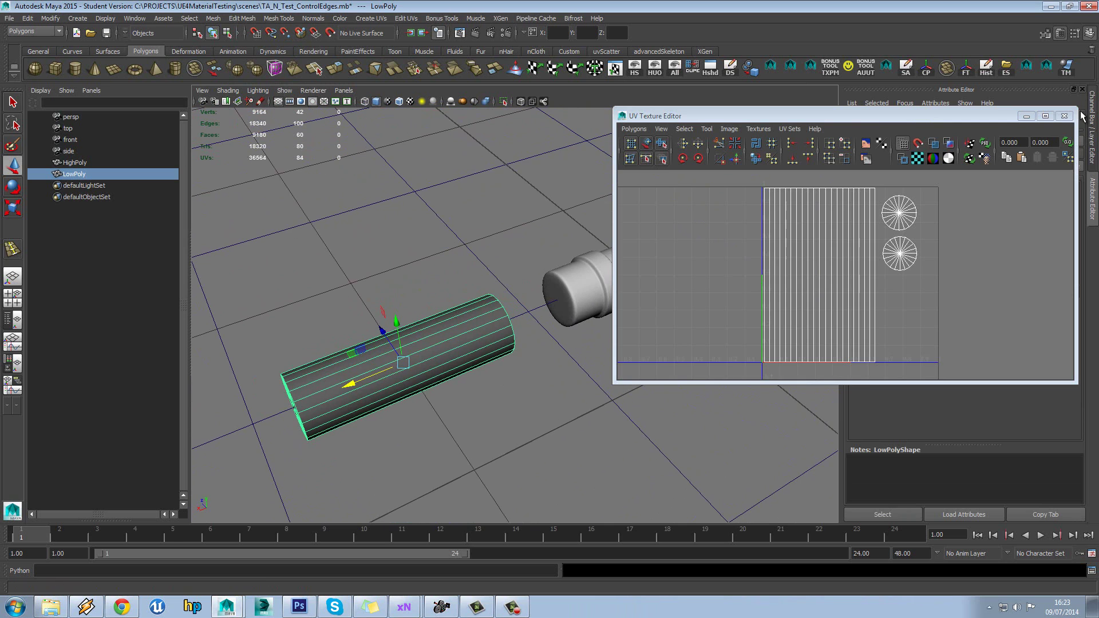
{"action": "left_click", "coordinate": [1064, 116]}
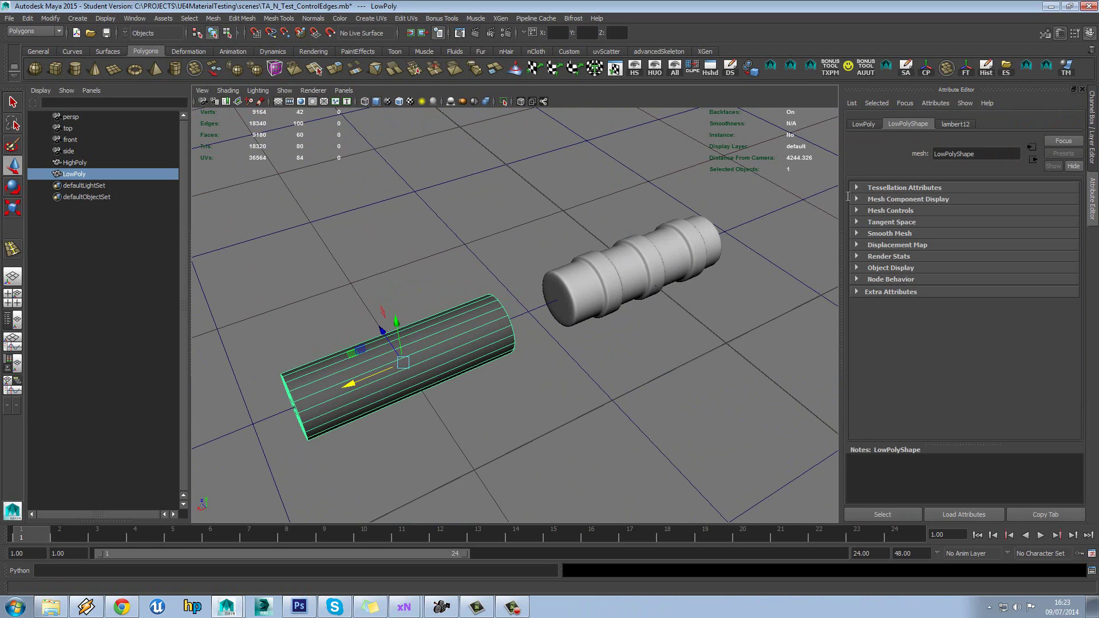
Step: Move the low-poly cylinder along its length axis until it overlaps the ringed high-poly cylinder
{"action": "left_click", "coordinate": [595, 250]}
{"action": "left_click", "coordinate": [543, 213]}
{"action": "middle_click_drag", "start_coordinate": [594, 215], "coordinate": [530, 235], "text": "alt"}
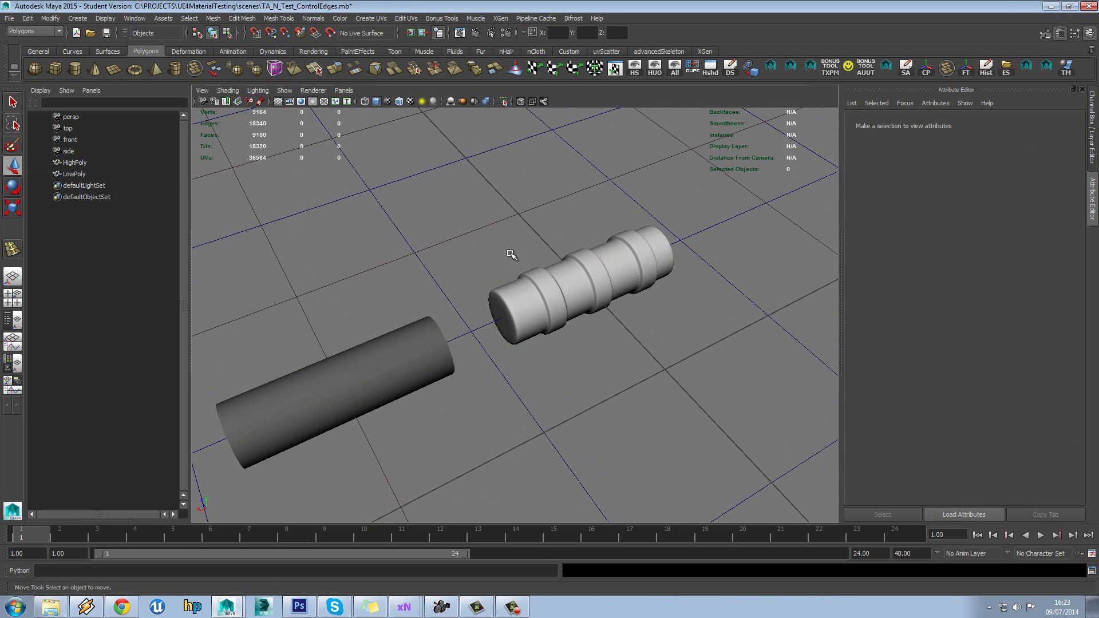
{"action": "left_click", "coordinate": [397, 371]}
{"action": "left_click_drag", "start_coordinate": [307, 416], "coordinate": [600, 338]}
{"action": "scroll", "coordinate": [600, 339], "scroll_direction": "up", "scroll_amount": 3}
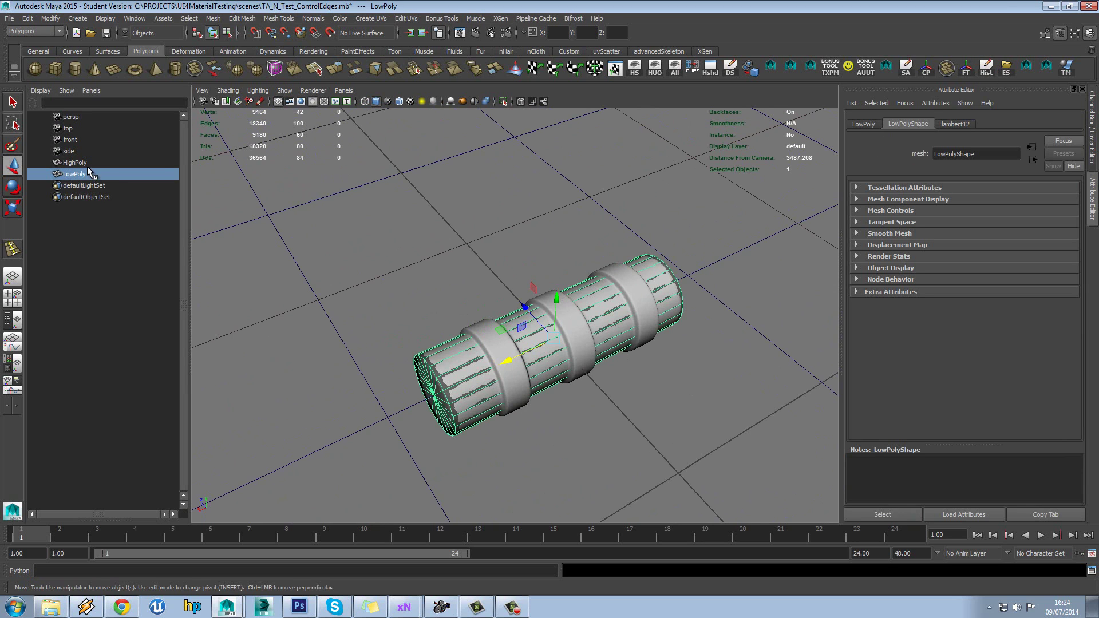
Step: Bring up Transfer Maps, clear the old target meshes and output settings, and add LowPoly as the target mesh
{"action": "left_click", "coordinate": [1065, 67]}
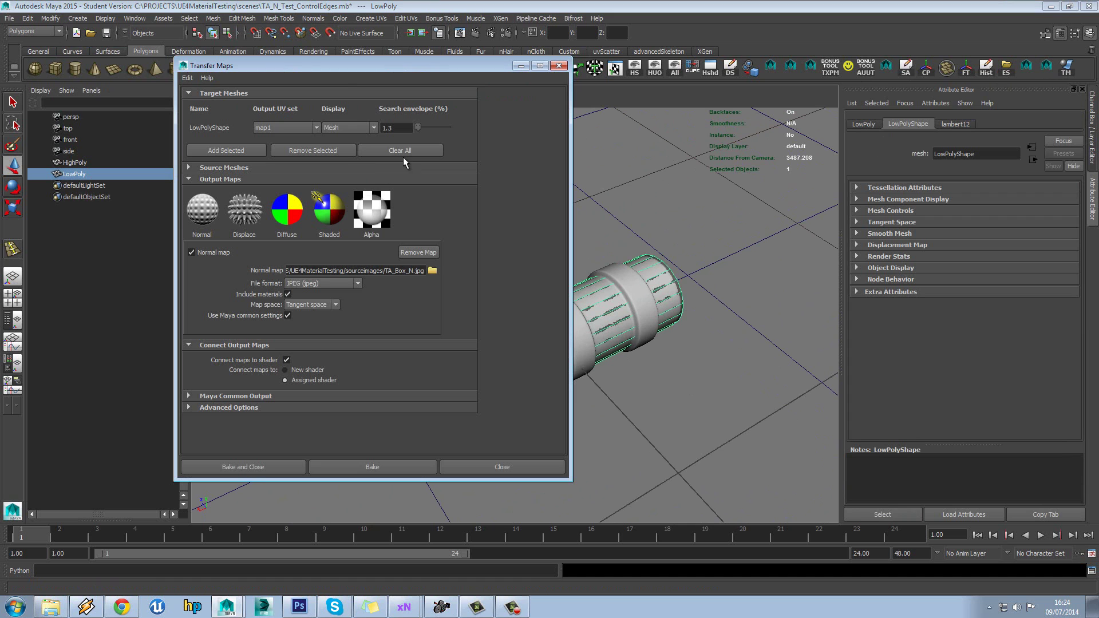
{"action": "left_click_drag", "start_coordinate": [349, 68], "coordinate": [787, 88]}
{"action": "middle_click_drag", "start_coordinate": [429, 197], "coordinate": [422, 198], "text": "alt"}
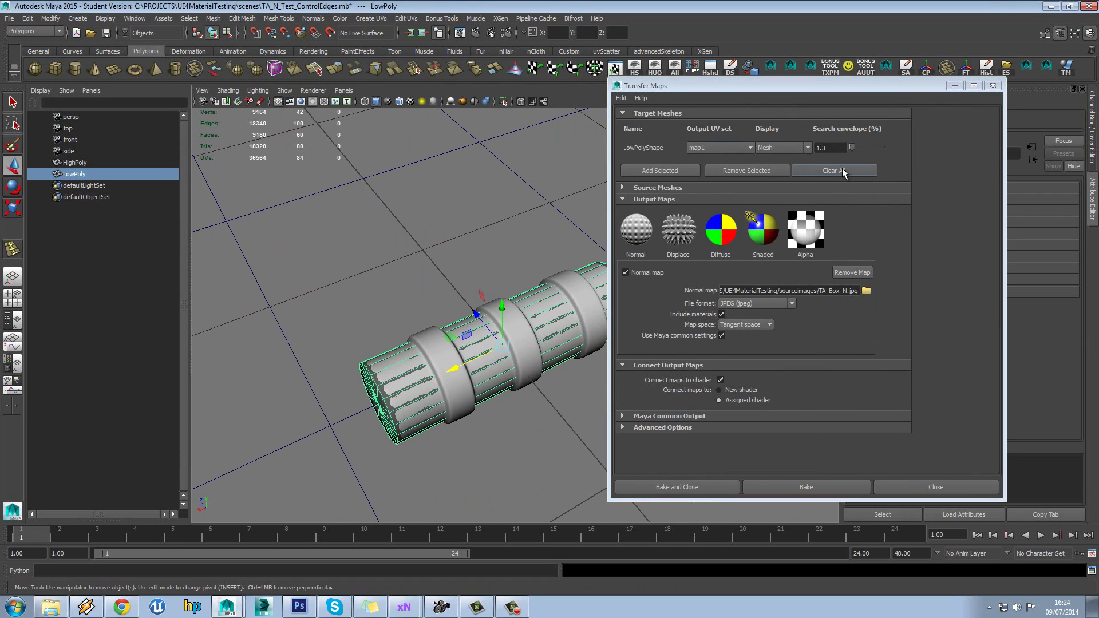
{"action": "left_click", "coordinate": [841, 170]}
{"action": "left_click", "coordinate": [826, 185]}
{"action": "left_click", "coordinate": [824, 175]}
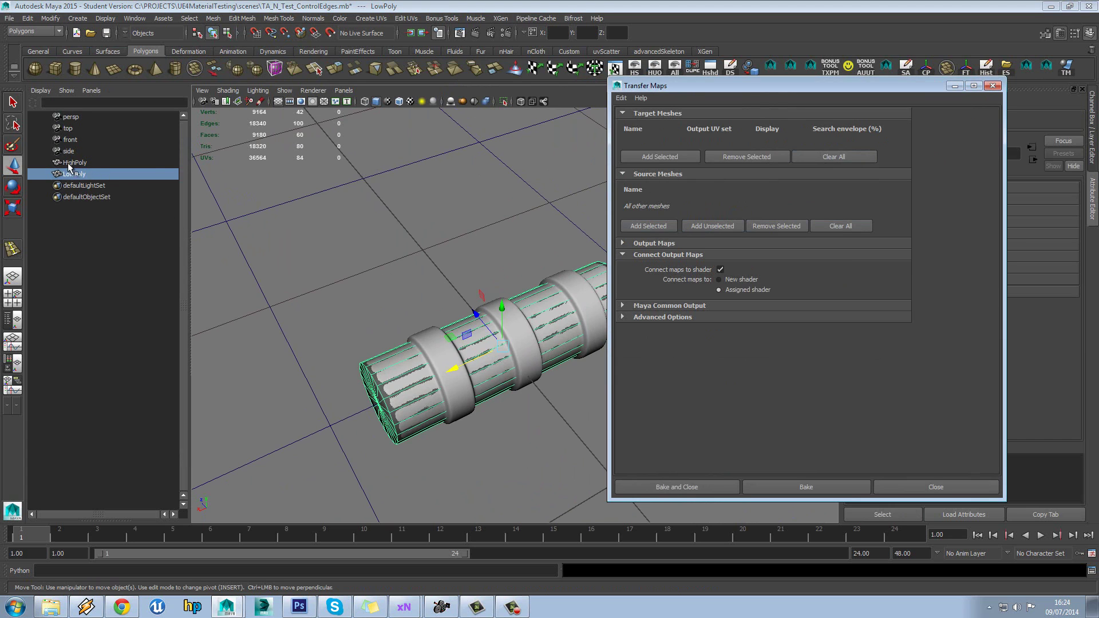
{"action": "left_click", "coordinate": [660, 156]}
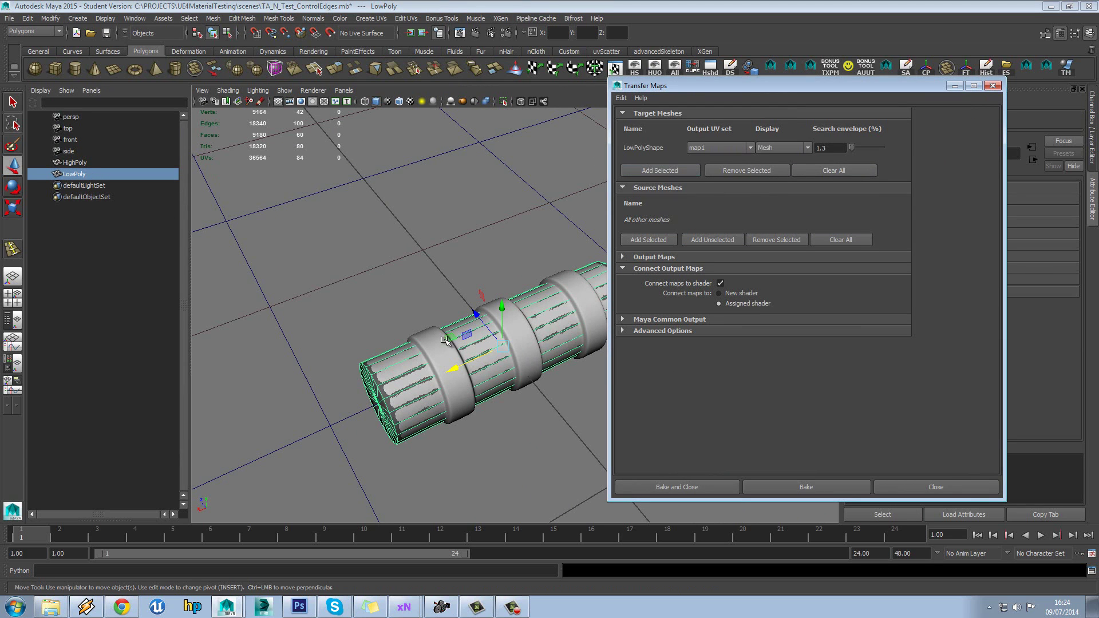
Step: Add the HighPoly mesh as the source mesh for the map transfer
{"action": "left_click", "coordinate": [47, 163]}
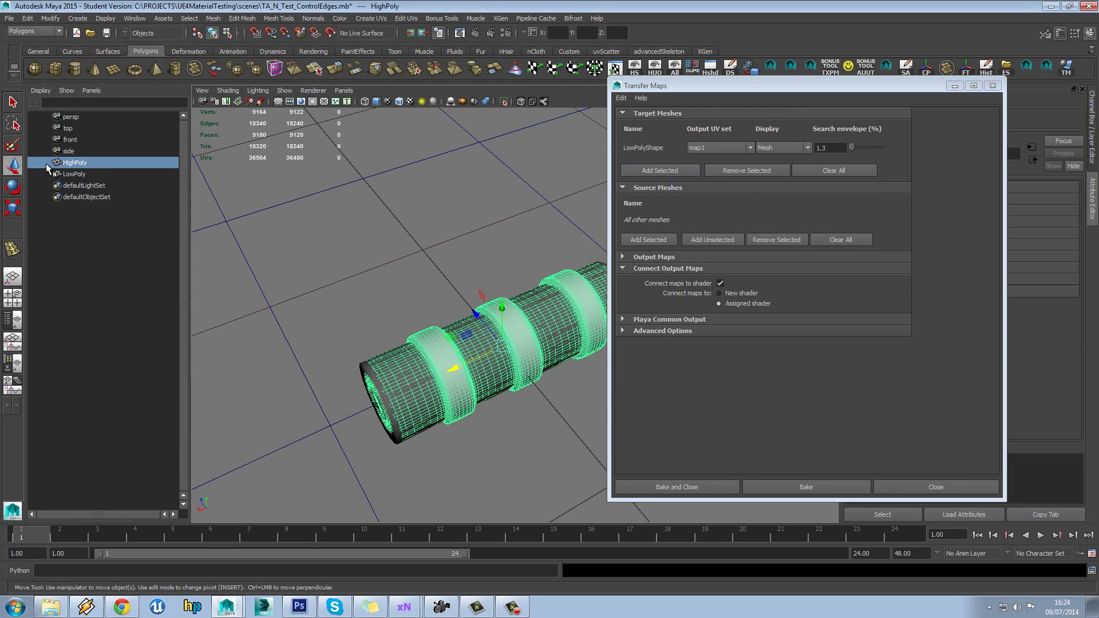
{"action": "left_click", "coordinate": [643, 240]}
{"action": "key", "text": "f"}
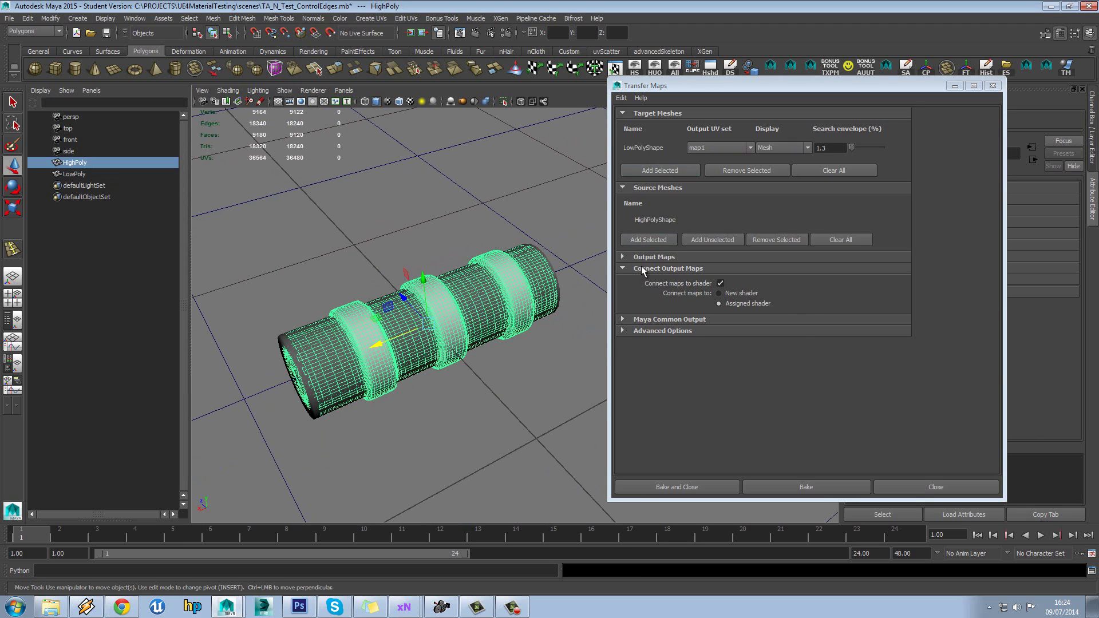
Step: Replace the existing output map with a new normal map and set its file format to JPEG
{"action": "left_click", "coordinate": [647, 258]}
{"action": "left_click", "coordinate": [851, 330]}
{"action": "left_click", "coordinate": [644, 297]}
{"action": "scroll", "coordinate": [760, 303], "scroll_direction": "down", "scroll_amount": 1}
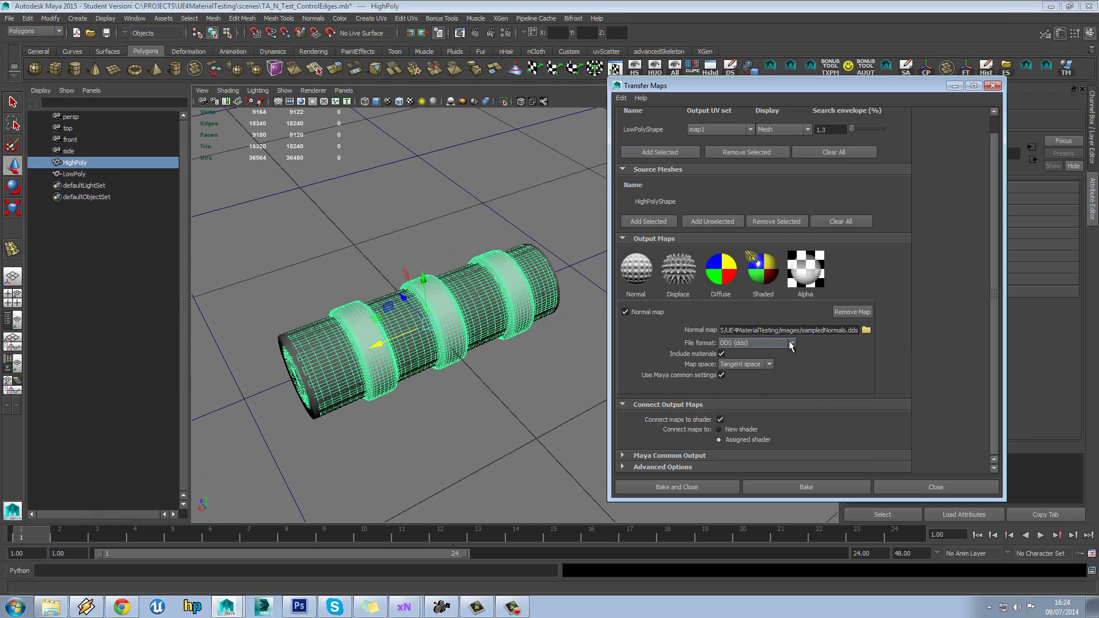
{"action": "left_click", "coordinate": [781, 344]}
{"action": "left_click", "coordinate": [764, 392]}
Step: Set the normal map's output file to TA_Cyl_N as a JPEG in the project's sourceimages folder
{"action": "left_click", "coordinate": [866, 331]}
{"action": "left_click", "coordinate": [347, 101]}
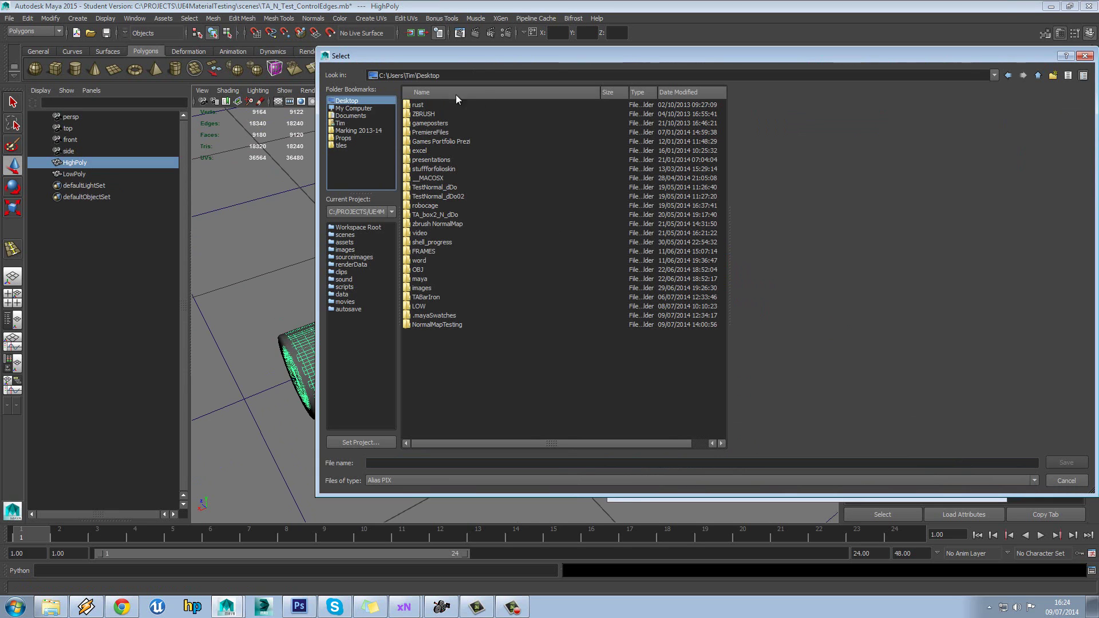
{"action": "left_click", "coordinate": [354, 258]}
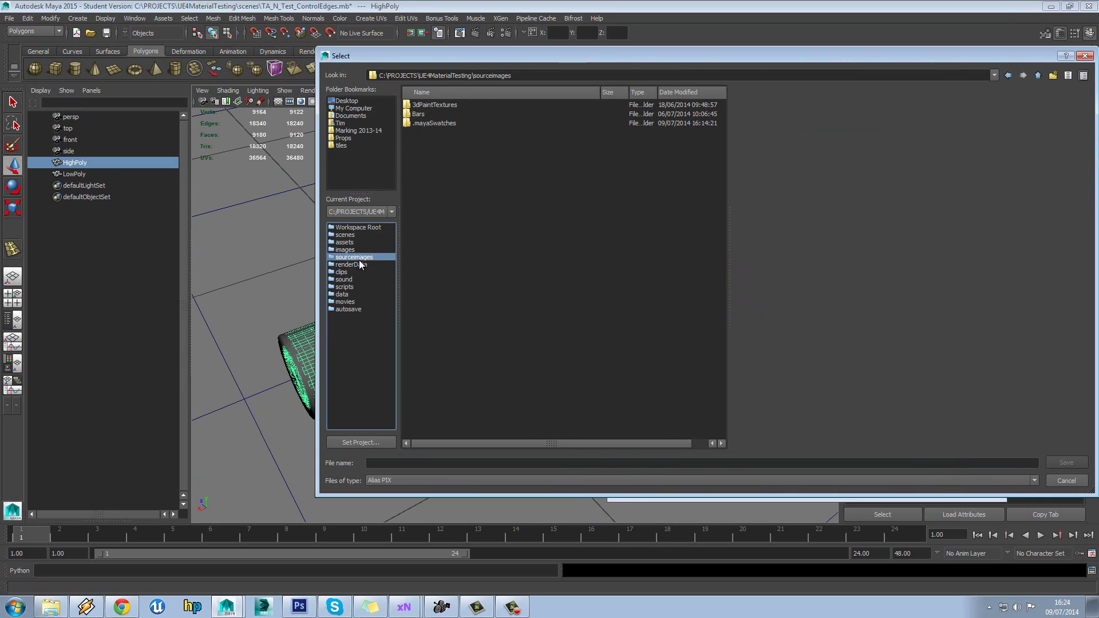
{"action": "left_click", "coordinate": [403, 481]}
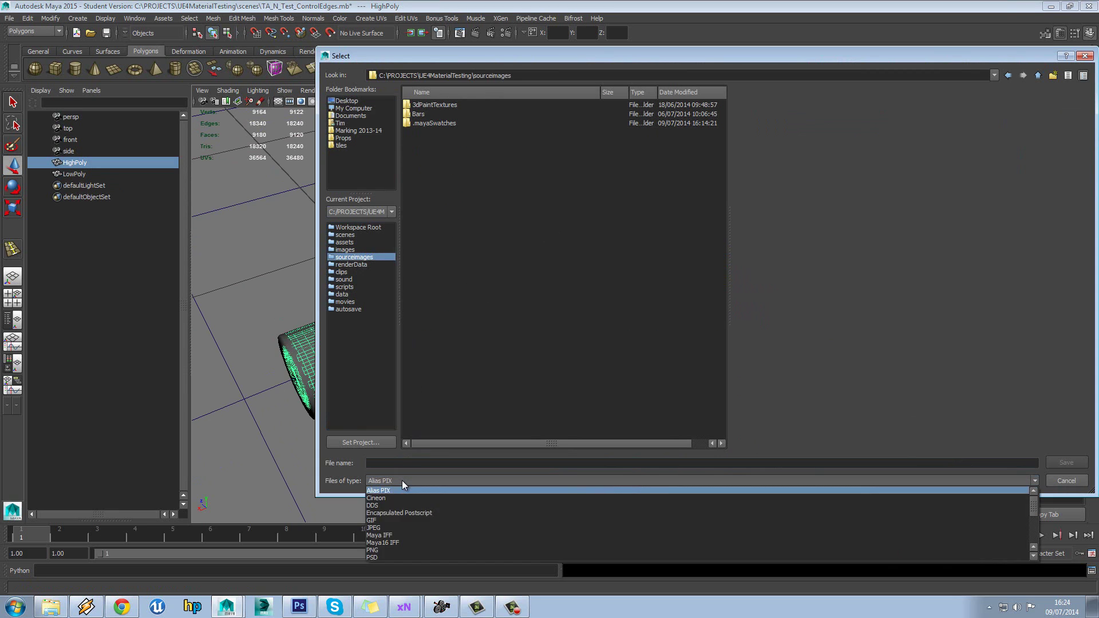
{"action": "left_click", "coordinate": [405, 523]}
{"action": "left_click", "coordinate": [410, 464]}
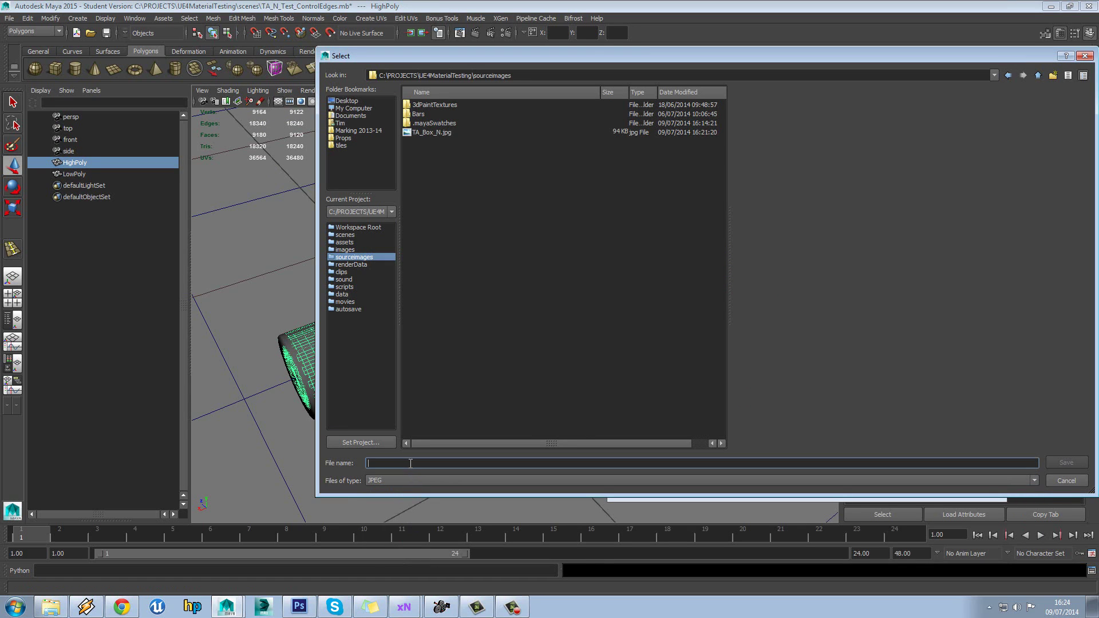
{"action": "type", "text": "TA_"}
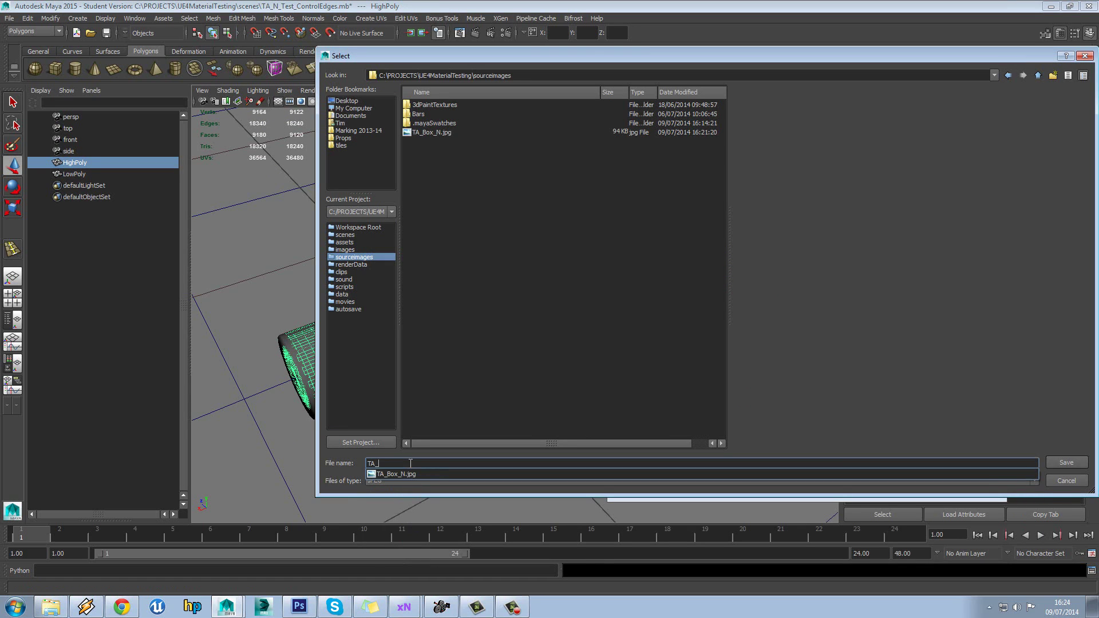
{"action": "type", "text": "Cyl_N"}
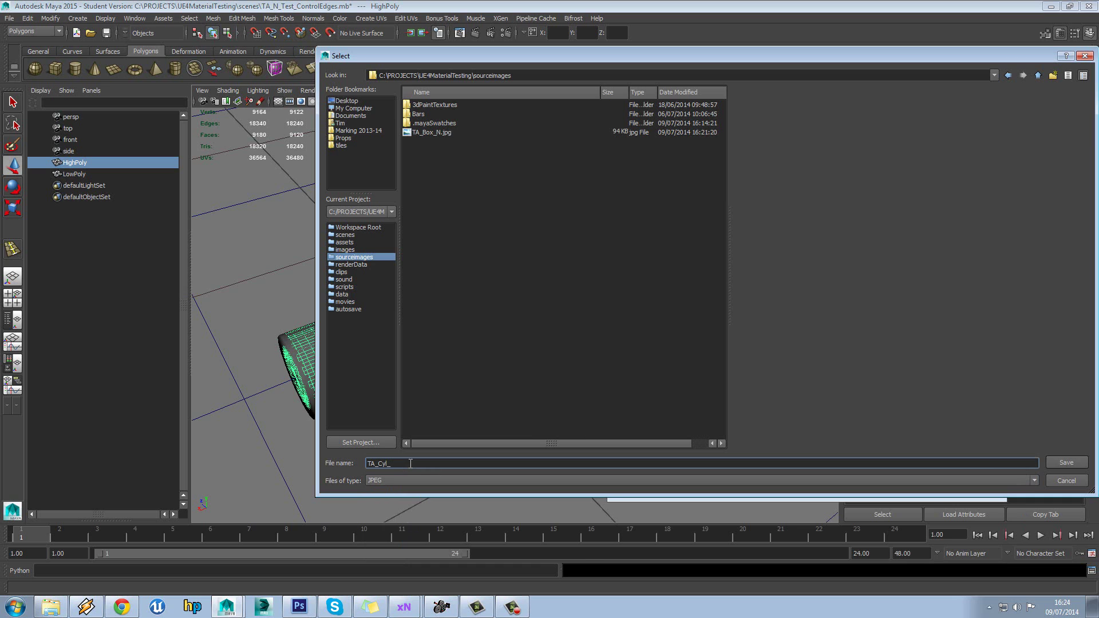
{"action": "left_click", "coordinate": [1082, 464]}
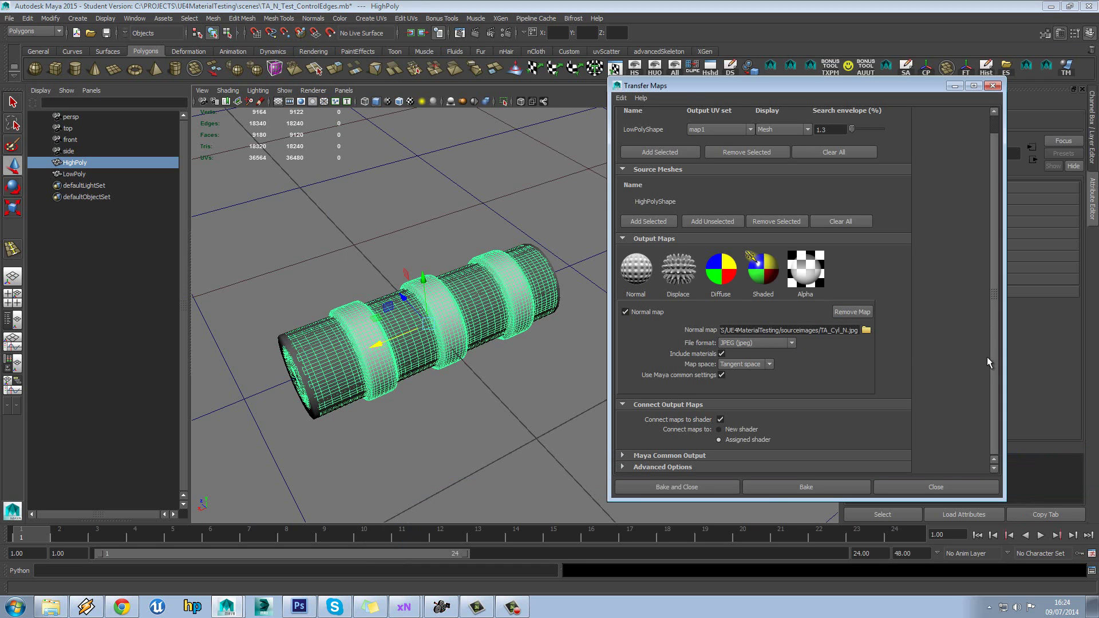
Step: Choose Tangent space for the normal map and review the Maya Common Output and Advanced Options settings
{"action": "left_click", "coordinate": [729, 363]}
{"action": "left_click", "coordinate": [742, 381]}
{"action": "left_click", "coordinate": [709, 457]}
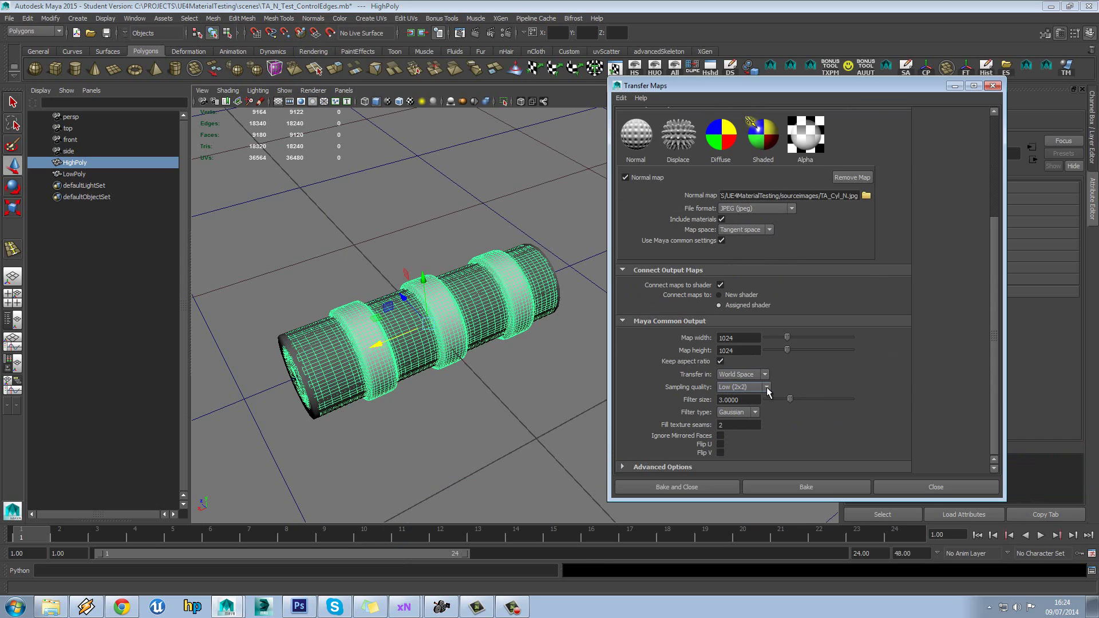
{"action": "left_click_drag", "start_coordinate": [744, 338], "coordinate": [717, 350]}
{"action": "left_click", "coordinate": [701, 466]}
{"action": "scroll", "coordinate": [756, 410], "scroll_direction": "down", "scroll_amount": 2}
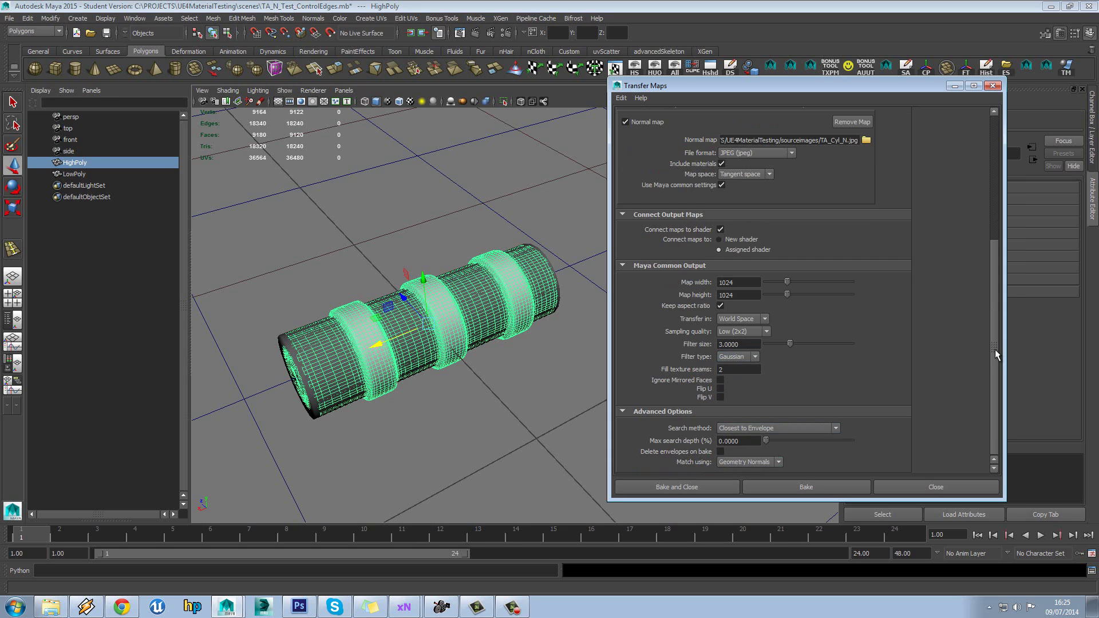
Step: Set the LowPoly target's display to Both and select its red search envelope in the viewport
{"action": "left_click_drag", "start_coordinate": [995, 349], "coordinate": [976, 198]}
{"action": "left_click", "coordinate": [774, 147]}
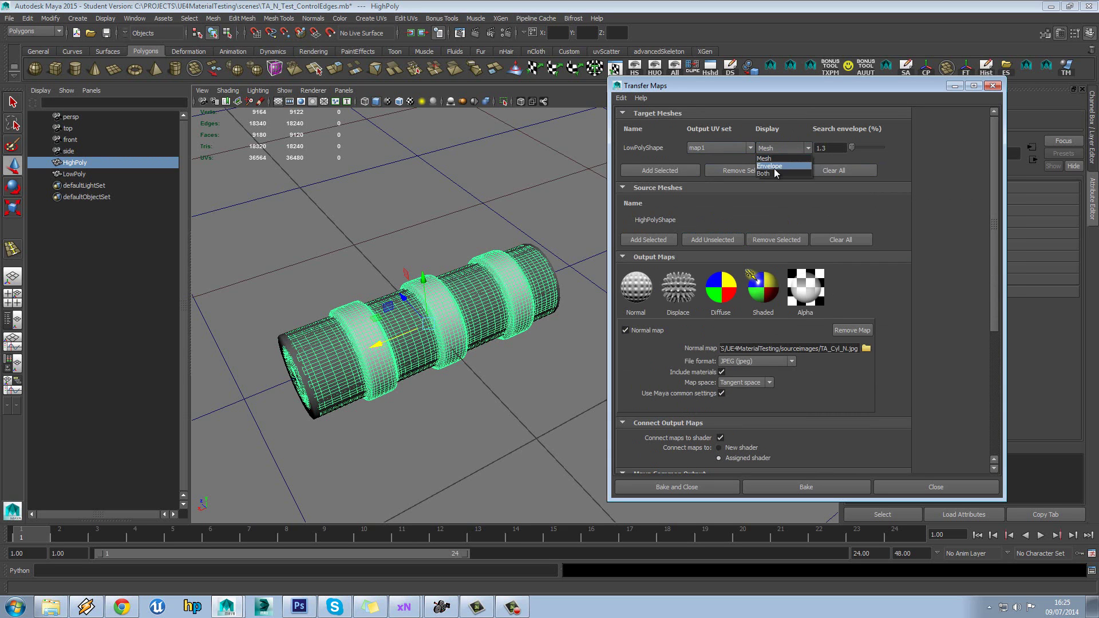
{"action": "left_click", "coordinate": [773, 171]}
{"action": "left_click_drag", "start_coordinate": [480, 286], "coordinate": [464, 282], "text": "alt"}
{"action": "middle_click_drag", "start_coordinate": [465, 283], "coordinate": [554, 240], "text": "alt"}
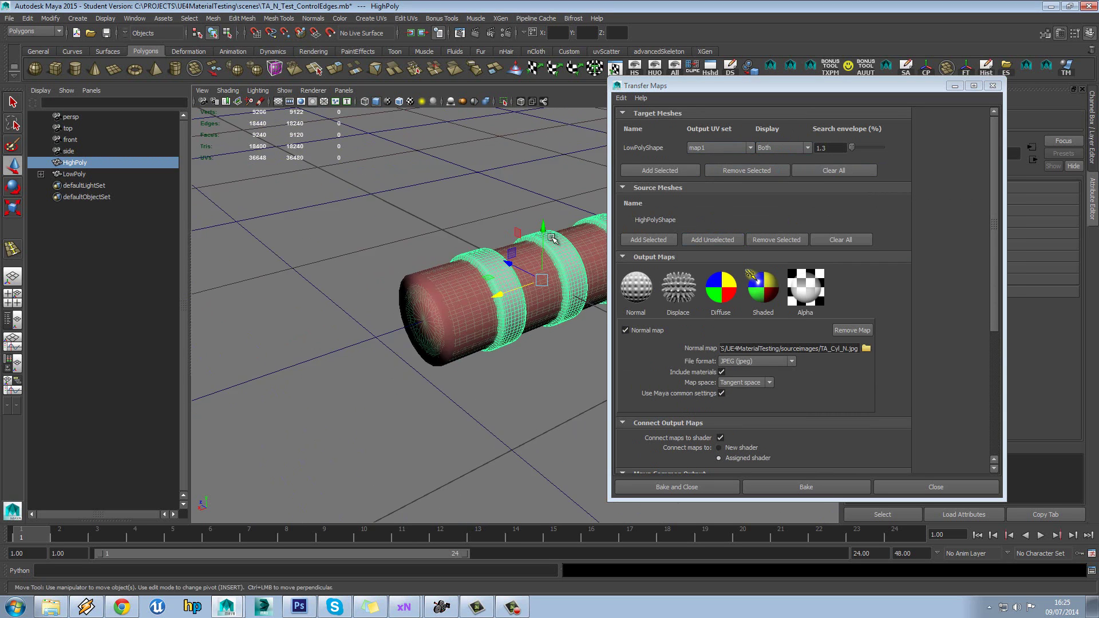
{"action": "left_click", "coordinate": [431, 277]}
{"action": "left_click_drag", "start_coordinate": [731, 85], "coordinate": [908, 161]}
{"action": "middle_click_drag", "start_coordinate": [575, 269], "coordinate": [538, 282], "text": "alt"}
{"action": "scroll", "coordinate": [538, 282], "scroll_direction": "up", "scroll_amount": 4}
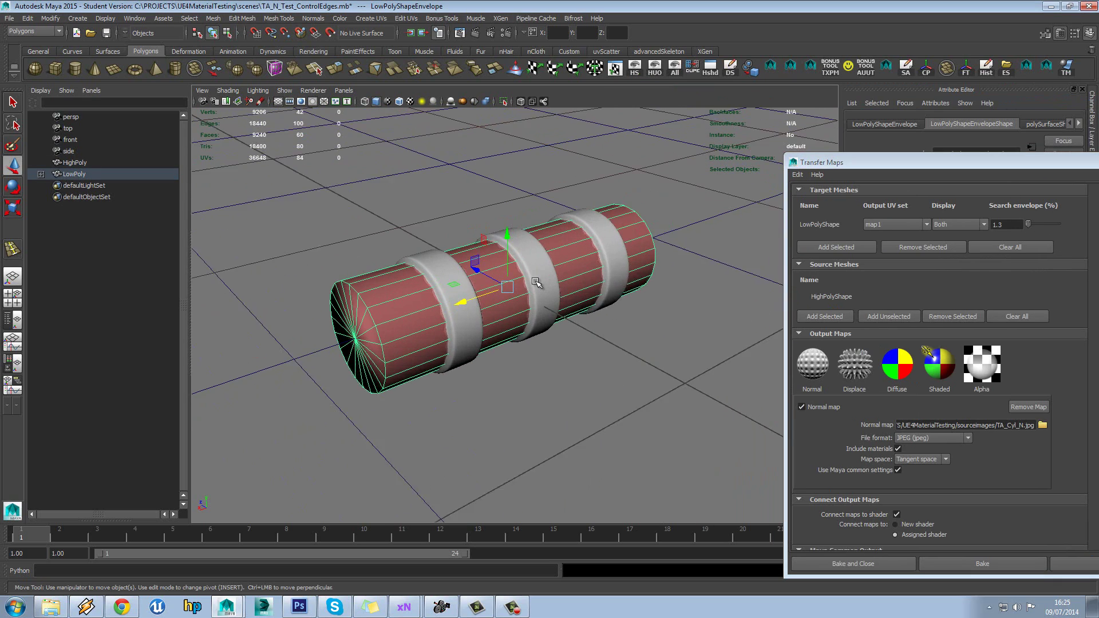
Step: Select the ring of side faces on the search envelope and scale them outward until they enclose the high-poly rings
{"action": "left_click_drag", "start_coordinate": [518, 289], "coordinate": [456, 299], "text": "alt"}
{"action": "right_click_drag", "start_coordinate": [381, 277], "coordinate": [381, 288]}
{"action": "left_click", "coordinate": [382, 279]}
{"action": "double_click", "coordinate": [385, 291], "text": "shift"}
{"action": "left_click_drag", "start_coordinate": [401, 307], "coordinate": [429, 297], "text": "alt"}
{"action": "right_click_drag", "start_coordinate": [429, 297], "coordinate": [468, 295], "text": "alt"}
{"action": "mouse_move", "coordinate": [469, 296]}
{"action": "left_mouse_down", "text": "alt"}
{"action": "mouse_move", "coordinate": [442, 290]}
{"action": "mouse_move", "coordinate": [465, 280]}
{"action": "mouse_move", "coordinate": [465, 312]}
{"action": "left_mouse_up", "text": "alt"}
{"action": "left_click", "coordinate": [14, 207]}
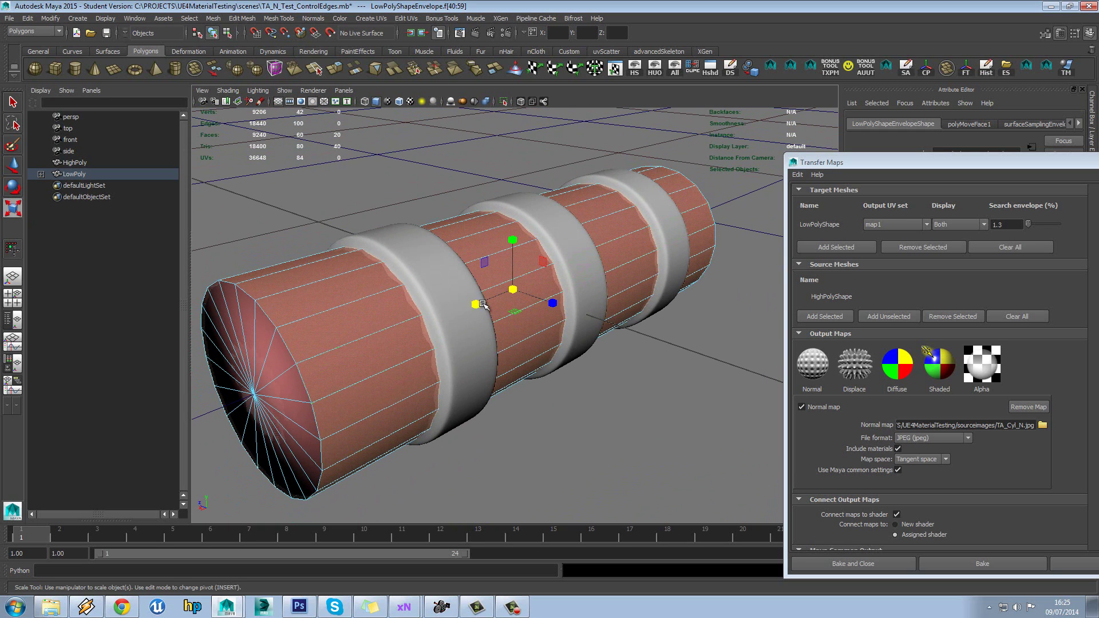
{"action": "left_click_drag", "start_coordinate": [544, 262], "coordinate": [457, 266]}
{"action": "right_click_drag", "start_coordinate": [302, 237], "coordinate": [338, 213]}
{"action": "left_click", "coordinate": [307, 235]}
{"action": "scroll", "coordinate": [341, 221], "scroll_direction": "down", "scroll_amount": 3}
{"action": "left_click_drag", "start_coordinate": [409, 234], "coordinate": [435, 220], "text": "alt"}
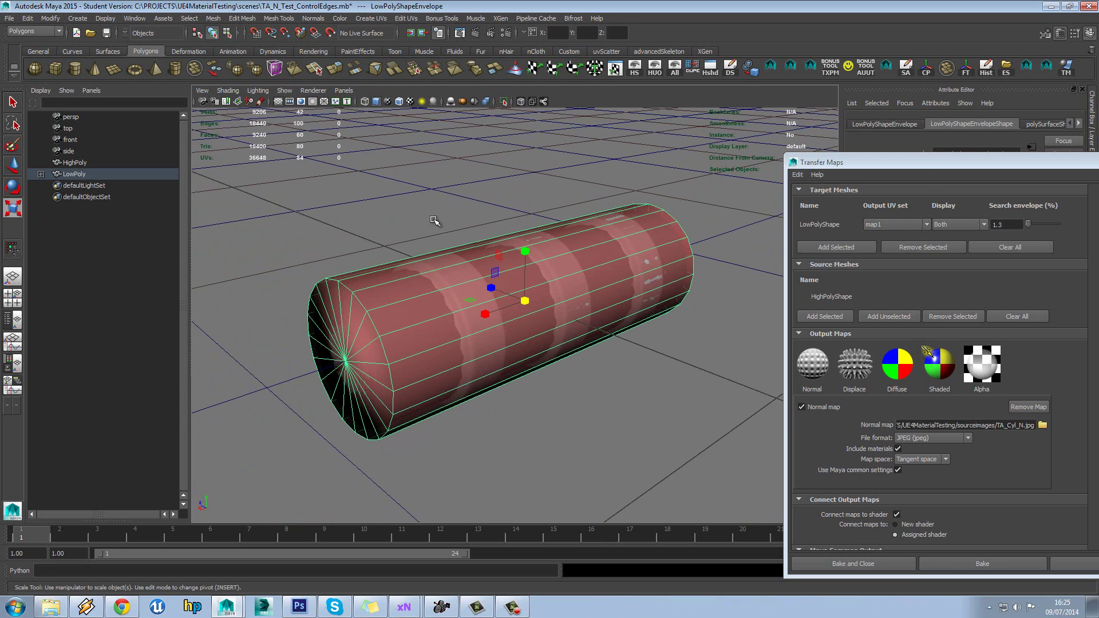
Step: Bake the normal map with the current Transfer Maps settings
{"action": "left_click_drag", "start_coordinate": [922, 168], "coordinate": [790, 87]}
{"action": "middle_click_drag", "start_coordinate": [504, 258], "coordinate": [469, 246], "text": "alt"}
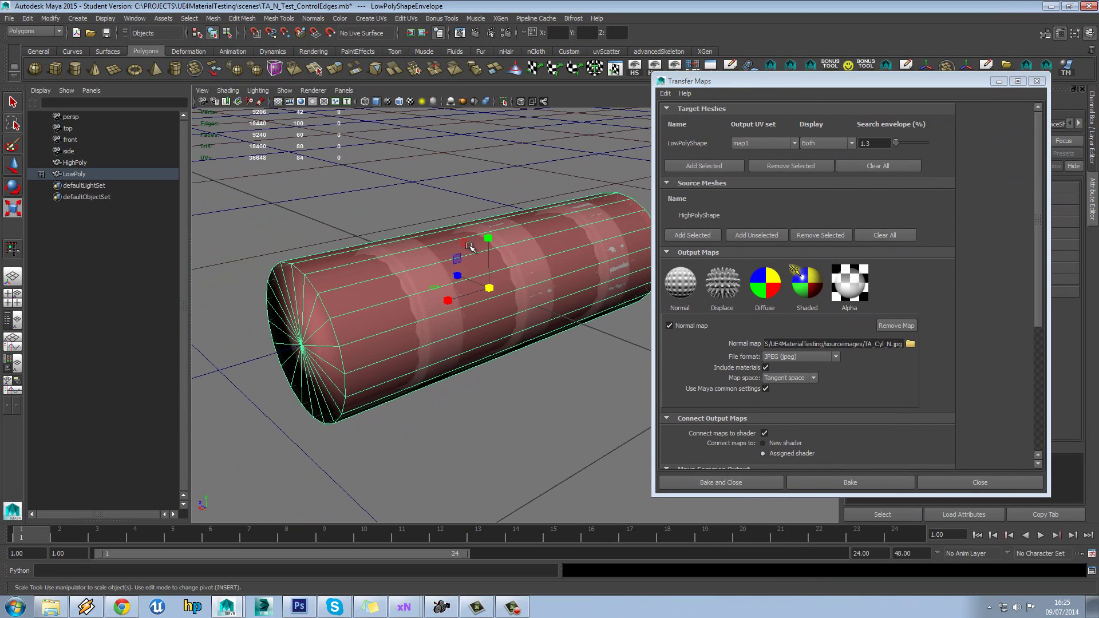
{"action": "left_click_drag", "start_coordinate": [1039, 297], "coordinate": [1008, 458]}
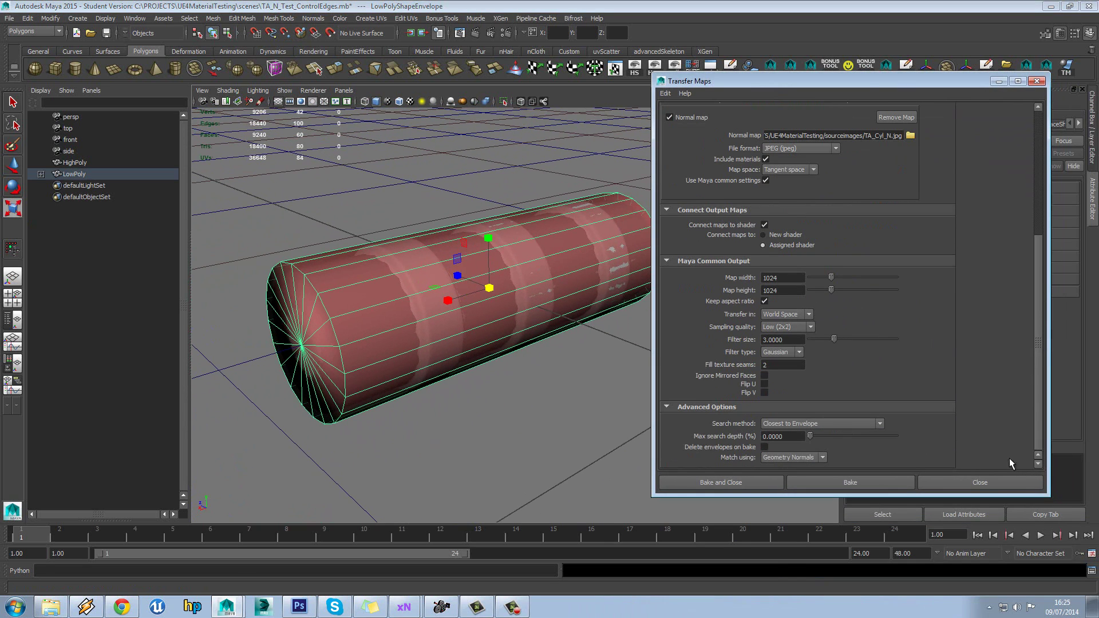
{"action": "left_click", "coordinate": [887, 478]}
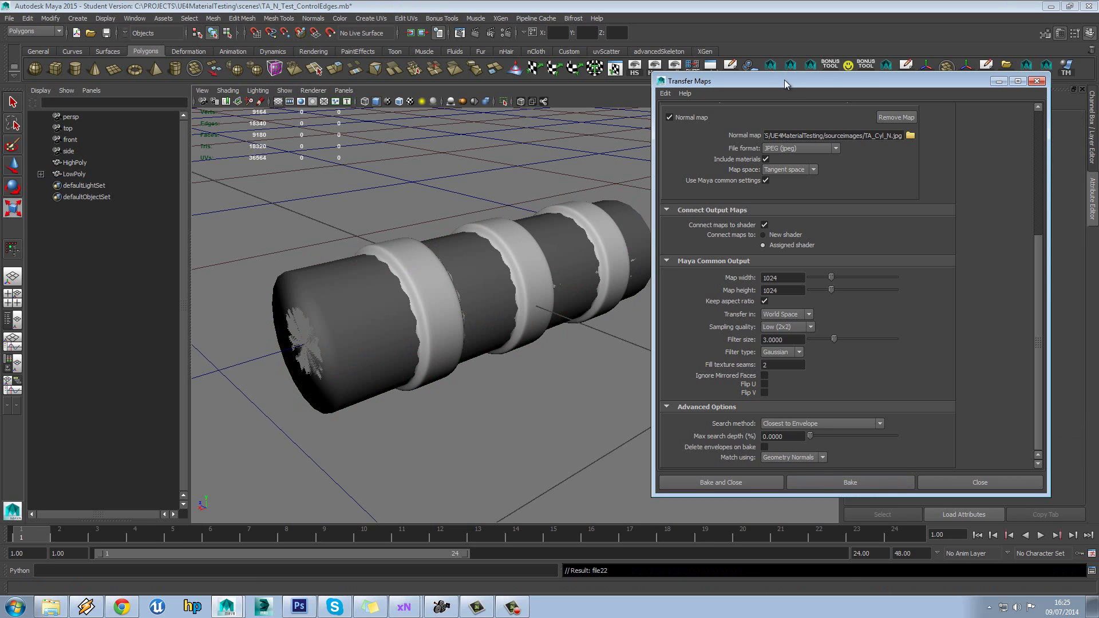
Step: Move the low-poly cylinder sideways until it is clear of the high-poly cylinder
{"action": "left_click_drag", "start_coordinate": [784, 80], "coordinate": [830, 218]}
{"action": "left_click_drag", "start_coordinate": [553, 246], "coordinate": [553, 261], "text": "alt"}
{"action": "left_click", "coordinate": [352, 279]}
{"action": "left_click_drag", "start_coordinate": [385, 280], "coordinate": [304, 191], "text": "alt"}
{"action": "key", "text": "w"}
{"action": "middle_click_drag", "start_coordinate": [304, 191], "coordinate": [449, 229], "text": "alt"}
{"action": "left_click_drag", "start_coordinate": [449, 229], "coordinate": [453, 245], "text": "alt"}
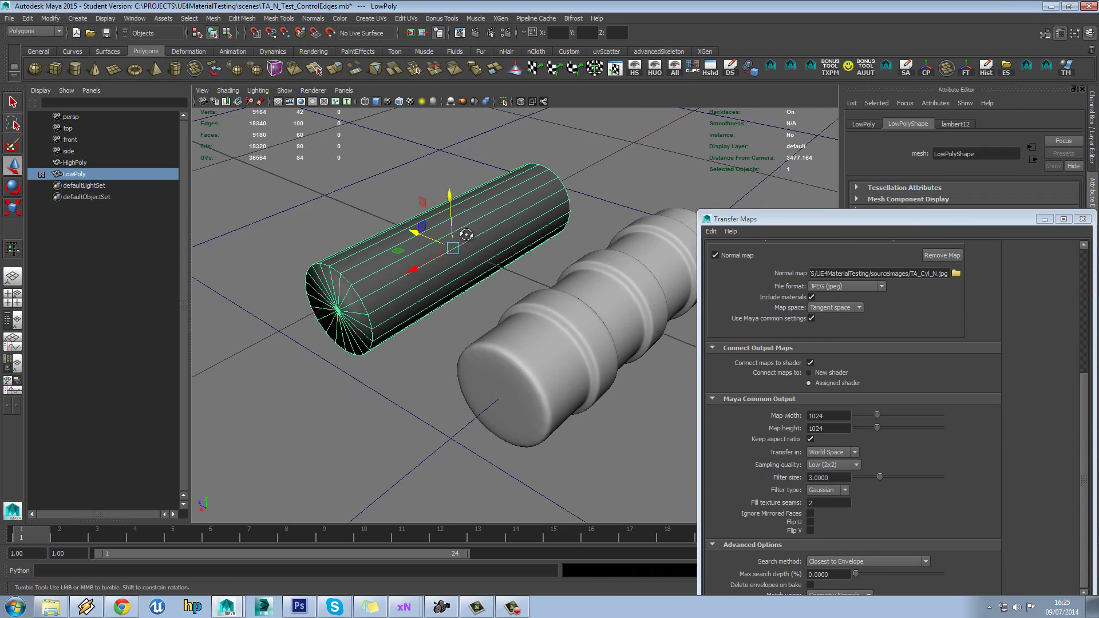
Step: Turn on textured display in the viewport, minimize Transfer Maps and inspect the baked detail on the low-poly cylinder
{"action": "left_click", "coordinate": [326, 91]}
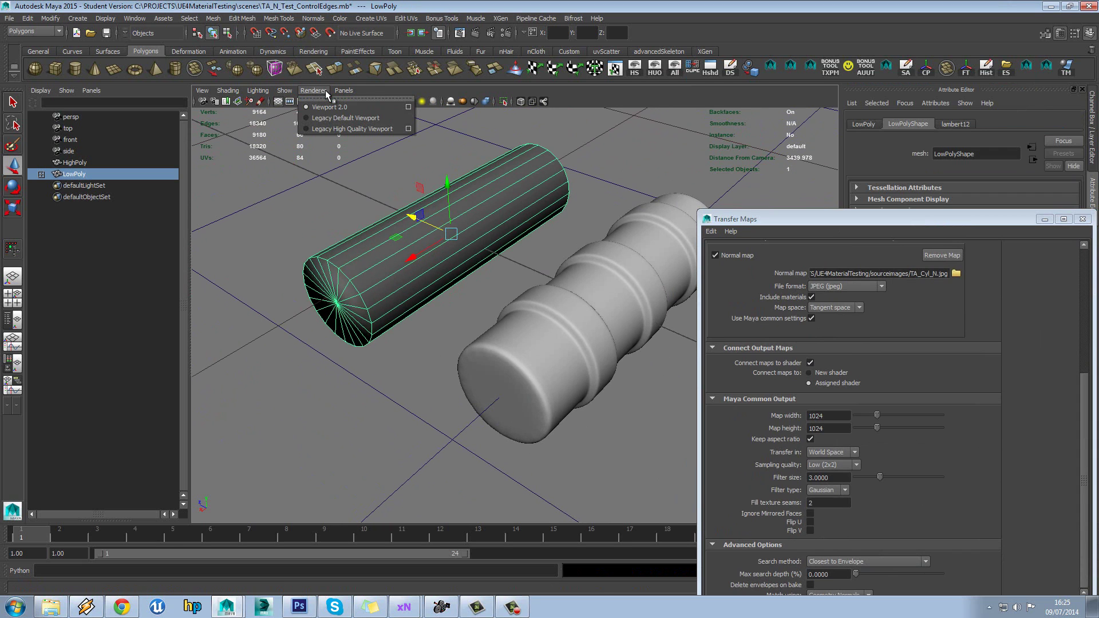
{"action": "left_click", "coordinate": [264, 94]}
{"action": "left_click", "coordinate": [411, 102]}
{"action": "left_click", "coordinate": [433, 178]}
{"action": "left_click_drag", "start_coordinate": [495, 183], "coordinate": [1030, 246], "text": "alt"}
{"action": "left_click", "coordinate": [1044, 219]}
{"action": "left_click_drag", "start_coordinate": [446, 292], "coordinate": [605, 285], "text": "alt"}
Step: View the TA_Cyl_N.jpg normal map image from the file node of the low-poly cylinder's lambert12 material
{"action": "left_click", "coordinate": [616, 245]}
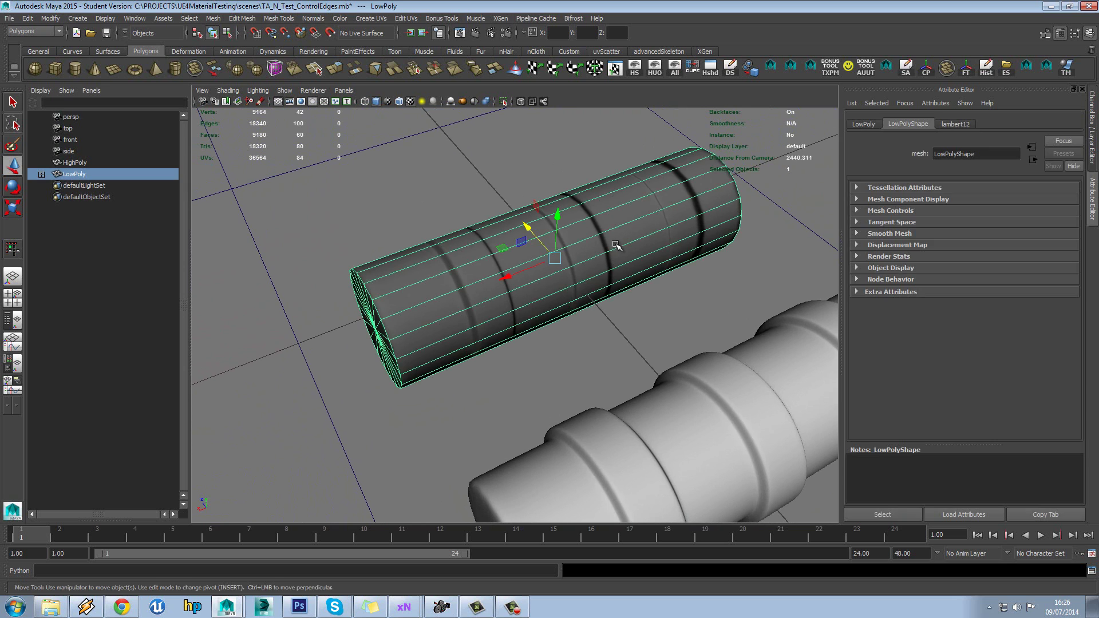
{"action": "left_click", "coordinate": [967, 124]}
{"action": "left_click", "coordinate": [1060, 297]}
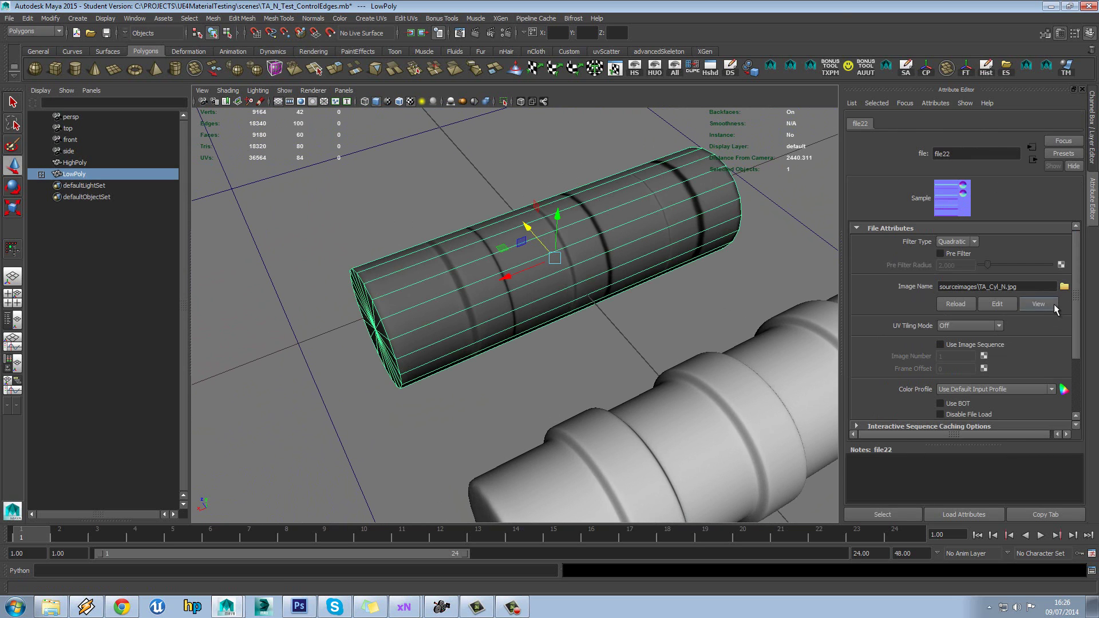
{"action": "left_click", "coordinate": [1052, 305]}
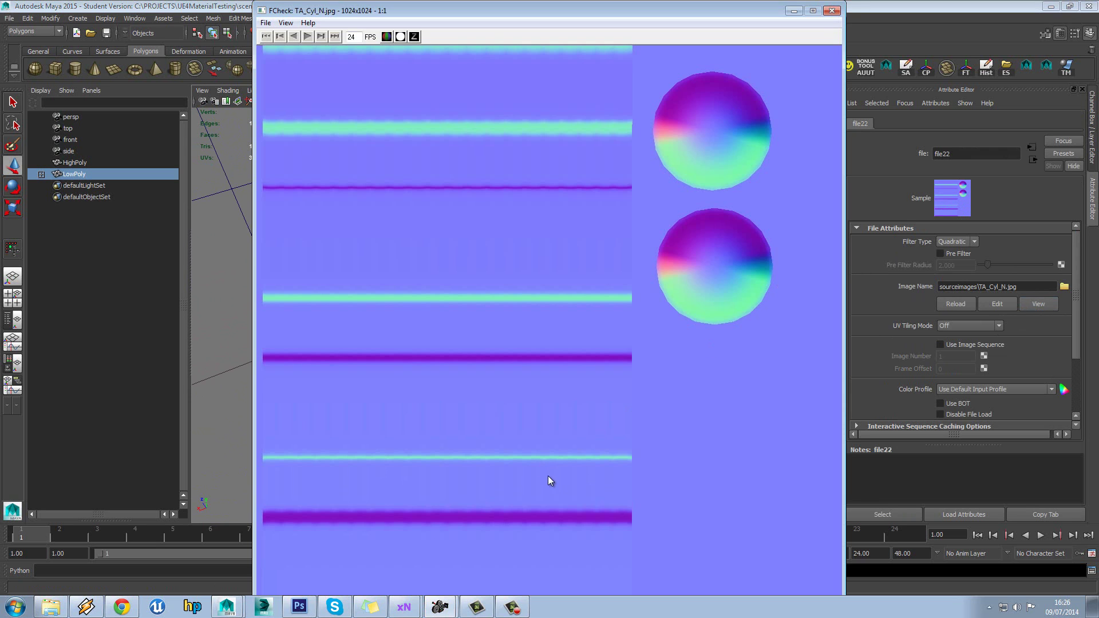
Step: Close the normal map image and compare the shading of the low-poly and high-poly cylinders from several angles
{"action": "left_click_drag", "start_coordinate": [563, 11], "coordinate": [821, 15]}
{"action": "right_click_drag", "start_coordinate": [475, 240], "coordinate": [412, 354], "text": "alt"}
{"action": "left_click", "coordinate": [562, 379]}
{"action": "left_click_drag", "start_coordinate": [647, 409], "coordinate": [595, 421], "text": "alt"}
{"action": "left_click", "coordinate": [616, 413]}
{"action": "middle_click_drag", "start_coordinate": [595, 421], "coordinate": [558, 396], "text": "alt"}
{"action": "scroll", "coordinate": [558, 396], "scroll_direction": "up", "scroll_amount": 4}
{"action": "left_click_drag", "start_coordinate": [534, 392], "coordinate": [480, 397], "text": "alt"}
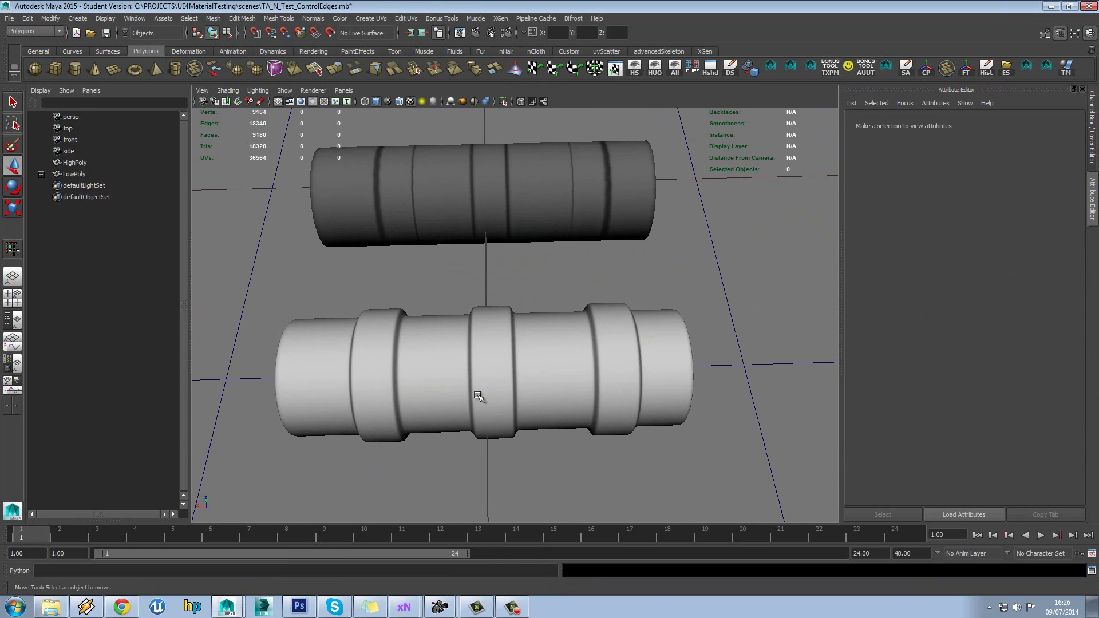
{"action": "mouse_move", "coordinate": [634, 372]}
{"action": "left_mouse_down", "text": "alt"}
{"action": "mouse_move", "coordinate": [579, 350]}
{"action": "mouse_move", "coordinate": [628, 367]}
{"action": "mouse_move", "coordinate": [628, 355]}
{"action": "left_mouse_up", "text": "alt"}
Step: View TA_Cyl_N.jpg again from the bump file node of the low-poly cylinder's lambert12 material, then close the image
{"action": "left_click", "coordinate": [537, 195]}
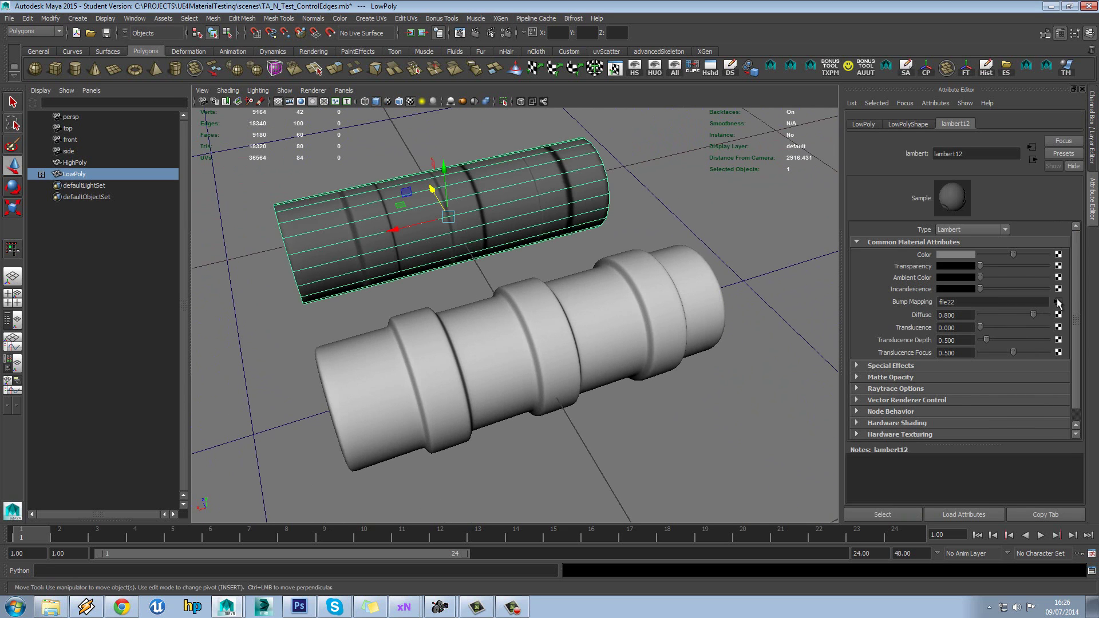
{"action": "left_click", "coordinate": [1057, 303]}
{"action": "left_click", "coordinate": [1037, 304]}
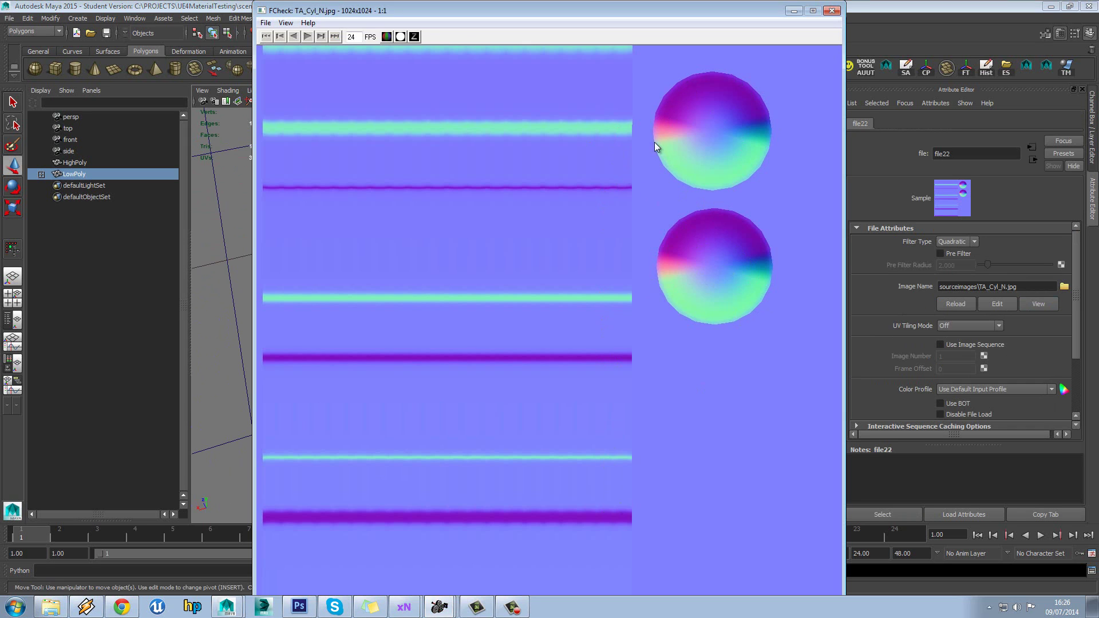
{"action": "left_click", "coordinate": [831, 10]}
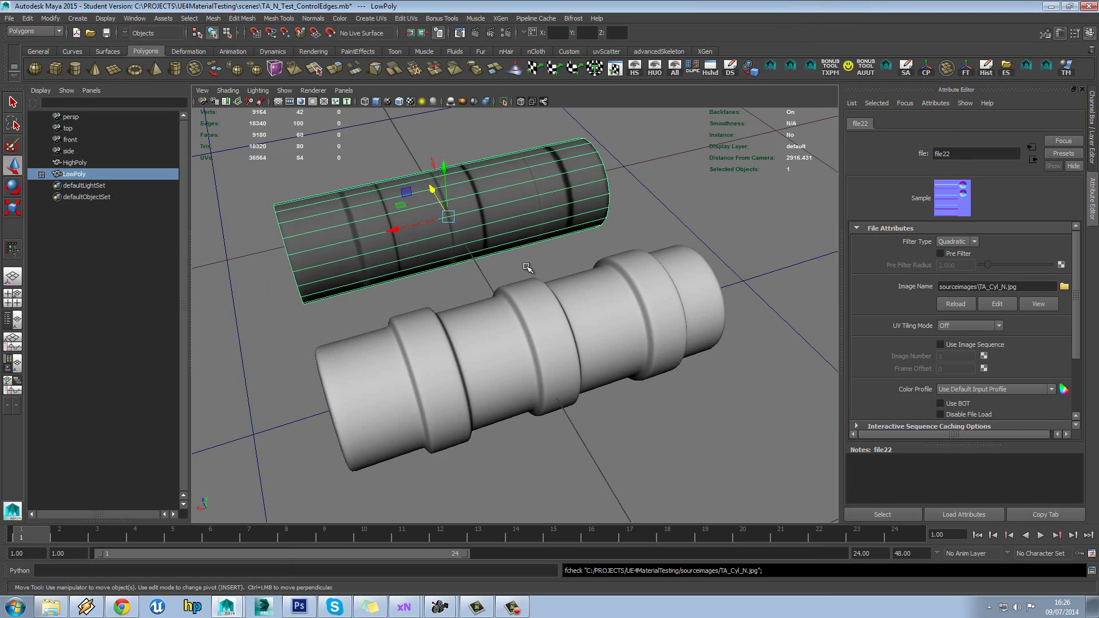
Step: Insert an edge loop on the low-poly cylinder close to the rim of one end cap with the Insert Edge Loop Tool
{"action": "left_click_drag", "start_coordinate": [527, 268], "coordinate": [556, 268], "text": "alt"}
{"action": "left_click", "coordinate": [409, 289]}
{"action": "left_click_drag", "start_coordinate": [409, 289], "coordinate": [495, 298], "text": "alt"}
{"action": "left_click", "coordinate": [441, 279]}
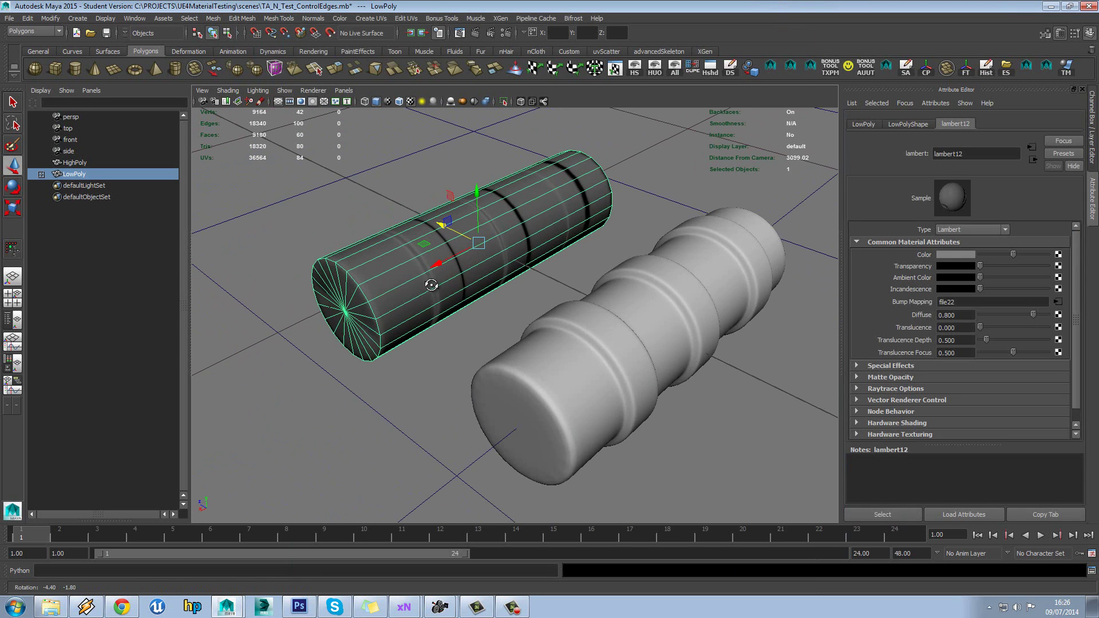
{"action": "right_click_drag", "start_coordinate": [381, 279], "coordinate": [380, 266]}
{"action": "scroll", "coordinate": [381, 266], "scroll_direction": "up", "scroll_amount": 3}
{"action": "middle_click_drag", "start_coordinate": [381, 266], "coordinate": [471, 301], "text": "alt"}
{"action": "left_click_drag", "start_coordinate": [471, 301], "coordinate": [385, 319], "text": "alt"}
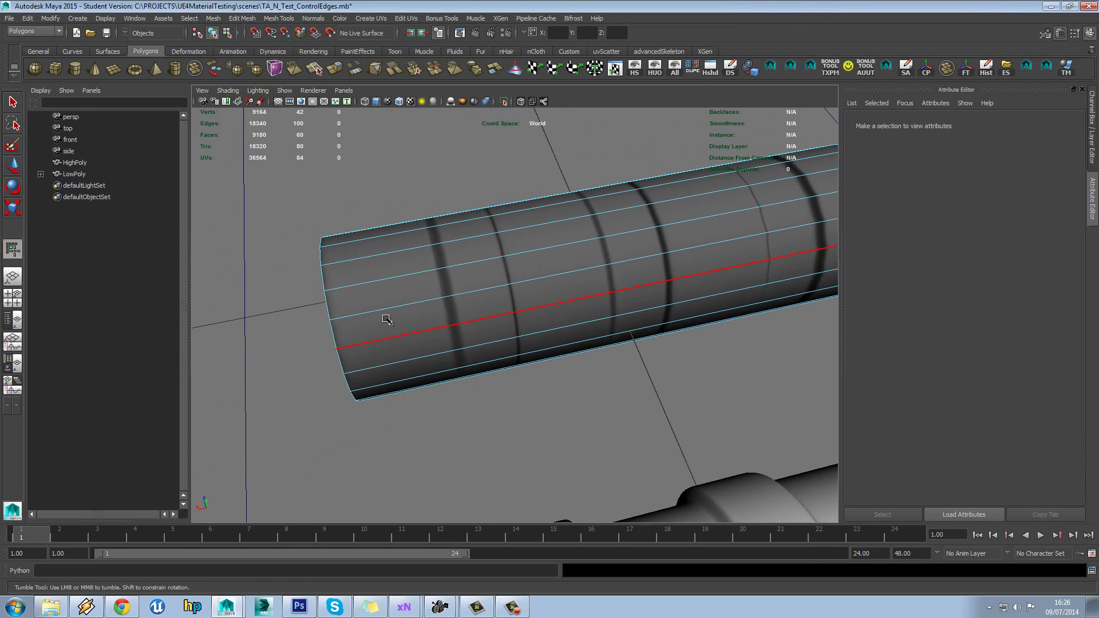
{"action": "middle_click_drag", "start_coordinate": [385, 319], "coordinate": [436, 309], "text": "alt"}
{"action": "left_click", "coordinate": [441, 309]}
{"action": "right_click_drag", "start_coordinate": [440, 308], "coordinate": [455, 378], "text": "shift"}
{"action": "left_click_drag", "start_coordinate": [454, 378], "coordinate": [440, 285], "text": "alt"}
Step: Insert a second edge loop close to the rim at the opposite end of the low-poly cylinder
{"action": "left_click_drag", "start_coordinate": [556, 292], "coordinate": [706, 294], "text": "alt"}
{"action": "middle_click_drag", "start_coordinate": [707, 294], "coordinate": [366, 286], "text": "alt"}
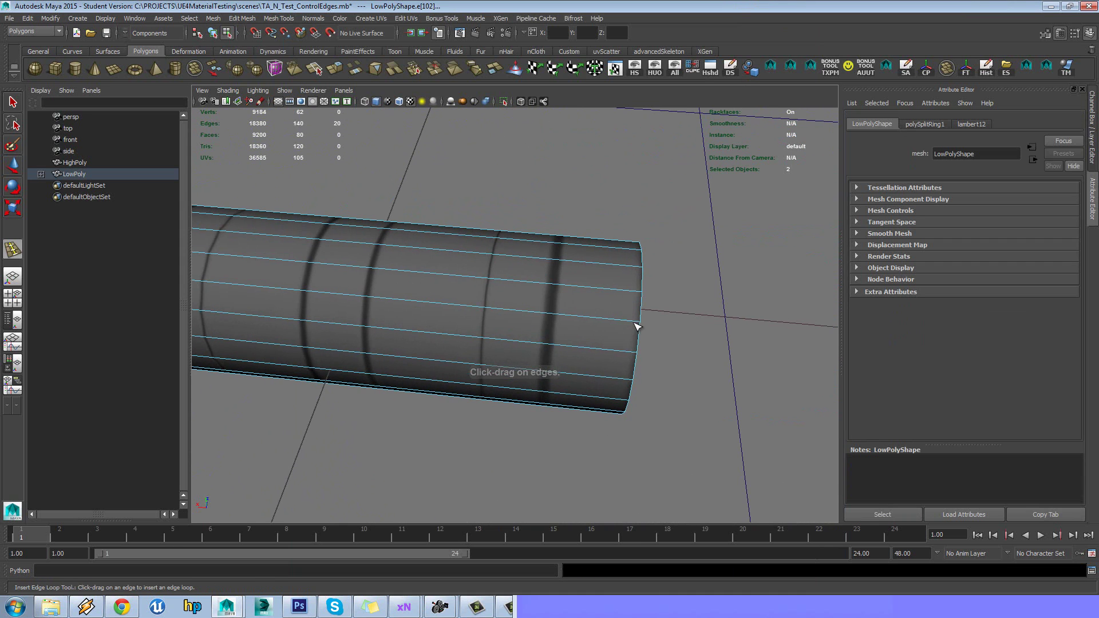
{"action": "key", "text": "ctrl+z"}
{"action": "left_click_drag", "start_coordinate": [638, 322], "coordinate": [609, 321], "text": "alt"}
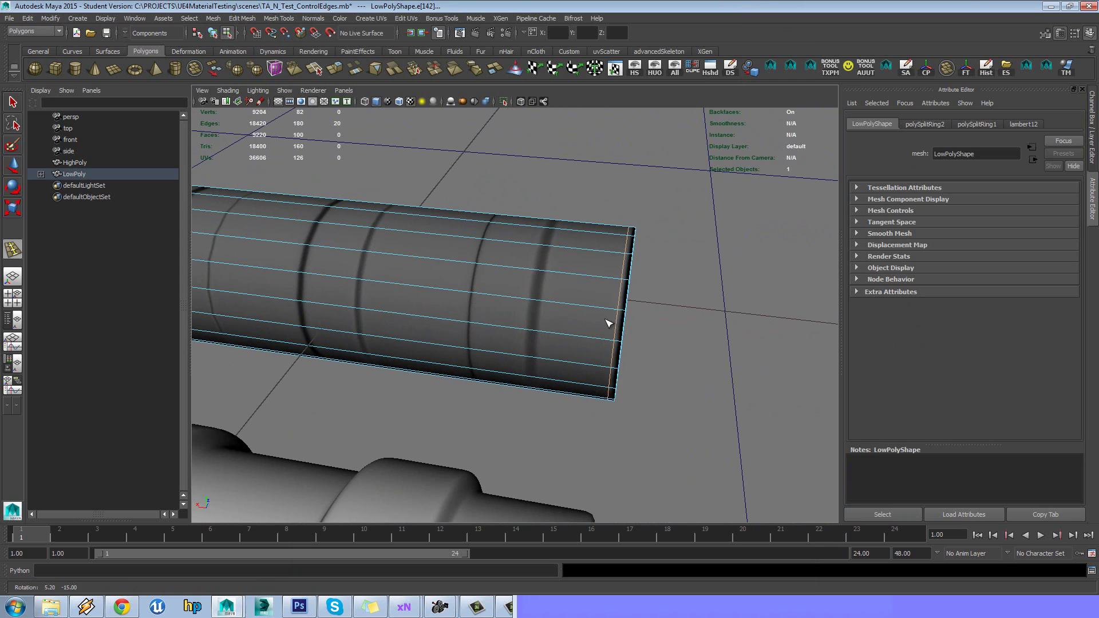
{"action": "left_click", "coordinate": [623, 284]}
Step: Examine the shading around the control edge loops at both ends of the low-poly cylinder
{"action": "left_click_drag", "start_coordinate": [622, 284], "coordinate": [514, 305], "text": "alt"}
{"action": "right_click_drag", "start_coordinate": [513, 305], "coordinate": [516, 318], "text": "alt"}
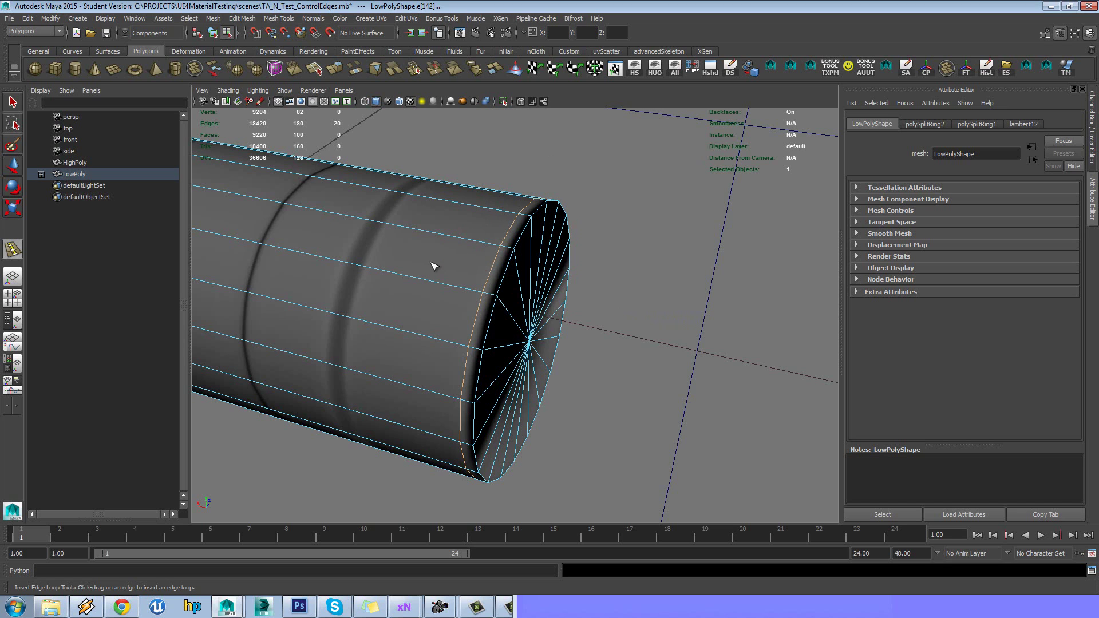
{"action": "left_click_drag", "start_coordinate": [391, 261], "coordinate": [470, 285], "text": "alt"}
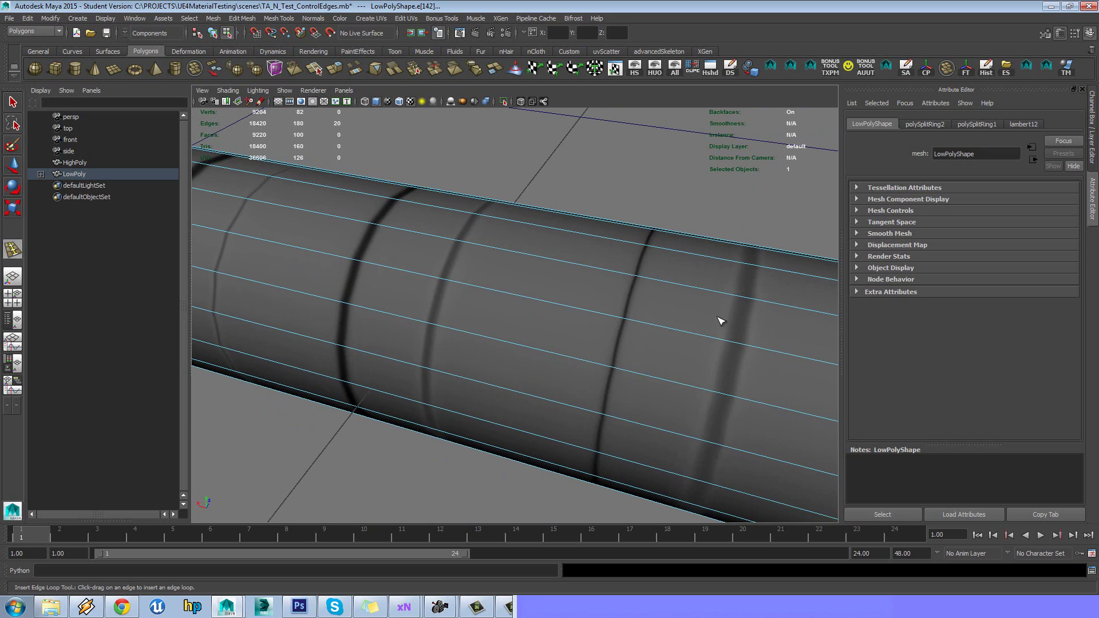
{"action": "middle_click_drag", "start_coordinate": [721, 321], "coordinate": [422, 255], "text": "alt"}
{"action": "left_click_drag", "start_coordinate": [421, 256], "coordinate": [488, 265], "text": "alt"}
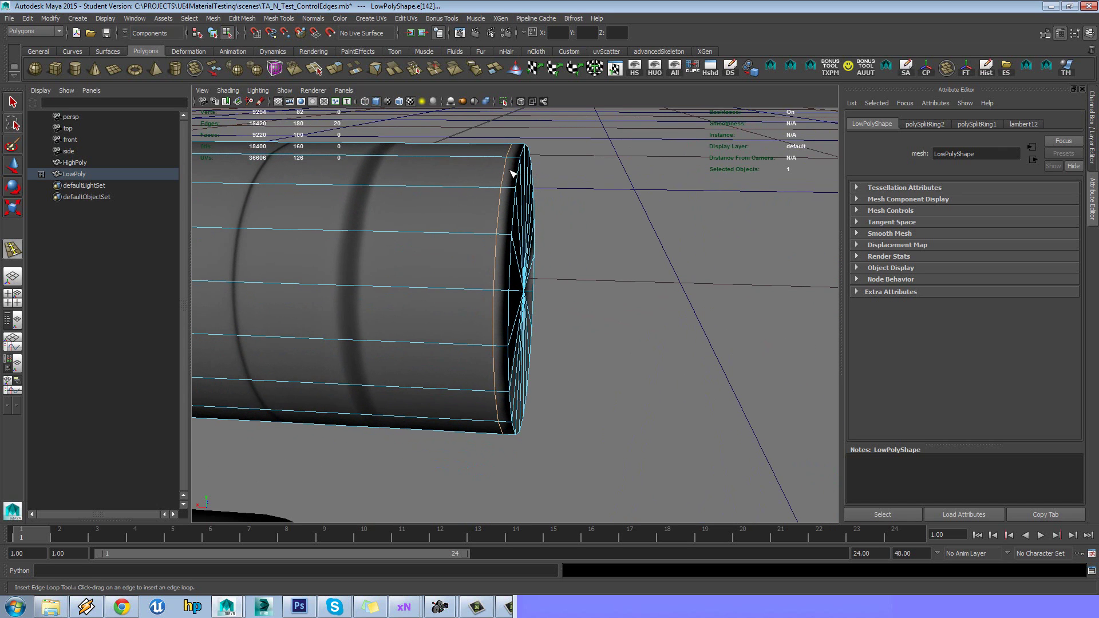
{"action": "left_click_drag", "start_coordinate": [340, 210], "coordinate": [357, 295], "text": "alt"}
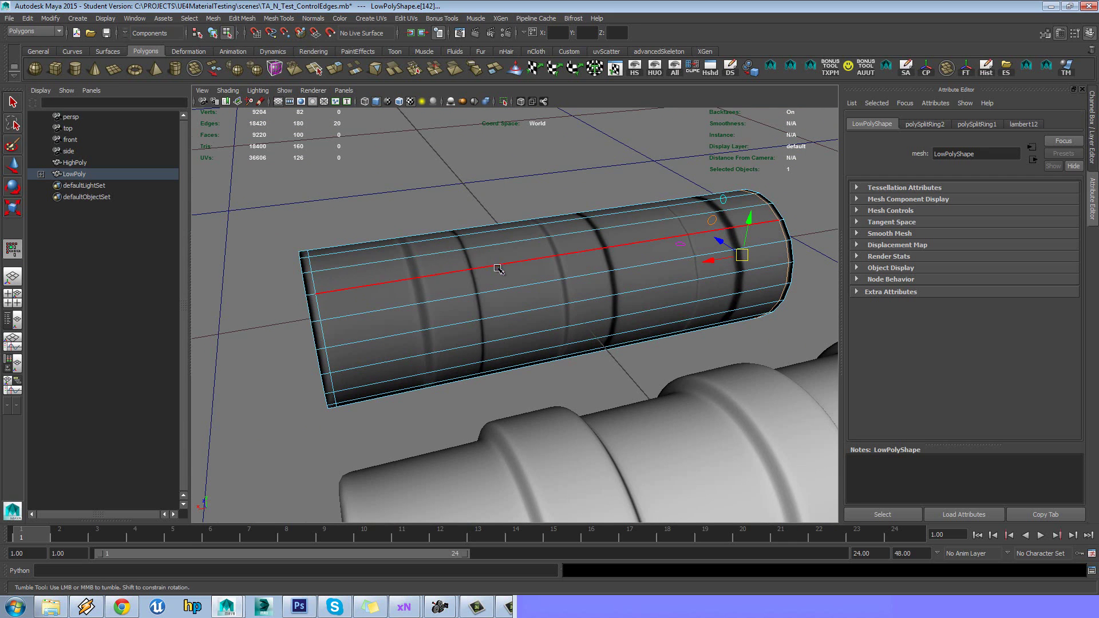
{"action": "scroll", "coordinate": [497, 265], "scroll_direction": "down", "scroll_amount": 2}
Step: Select the rim edge loops of both end caps on the low-poly cylinder
{"action": "right_click_drag", "start_coordinate": [510, 291], "coordinate": [538, 278]}
{"action": "key", "text": "g"}
{"action": "left_click_drag", "start_coordinate": [494, 290], "coordinate": [460, 279], "text": "alt"}
{"action": "scroll", "coordinate": [500, 301], "scroll_direction": "up", "scroll_amount": 4}
{"action": "right_click_drag", "start_coordinate": [459, 279], "coordinate": [458, 251]}
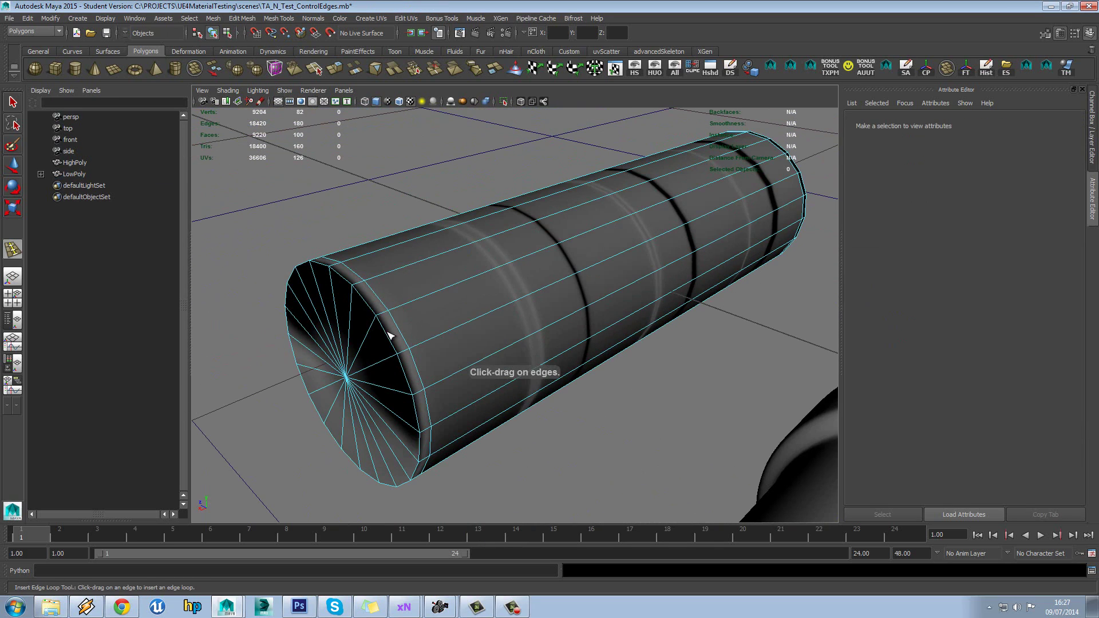
{"action": "double_click", "coordinate": [394, 340]}
{"action": "left_click_drag", "start_coordinate": [621, 323], "coordinate": [487, 338], "text": "alt"}
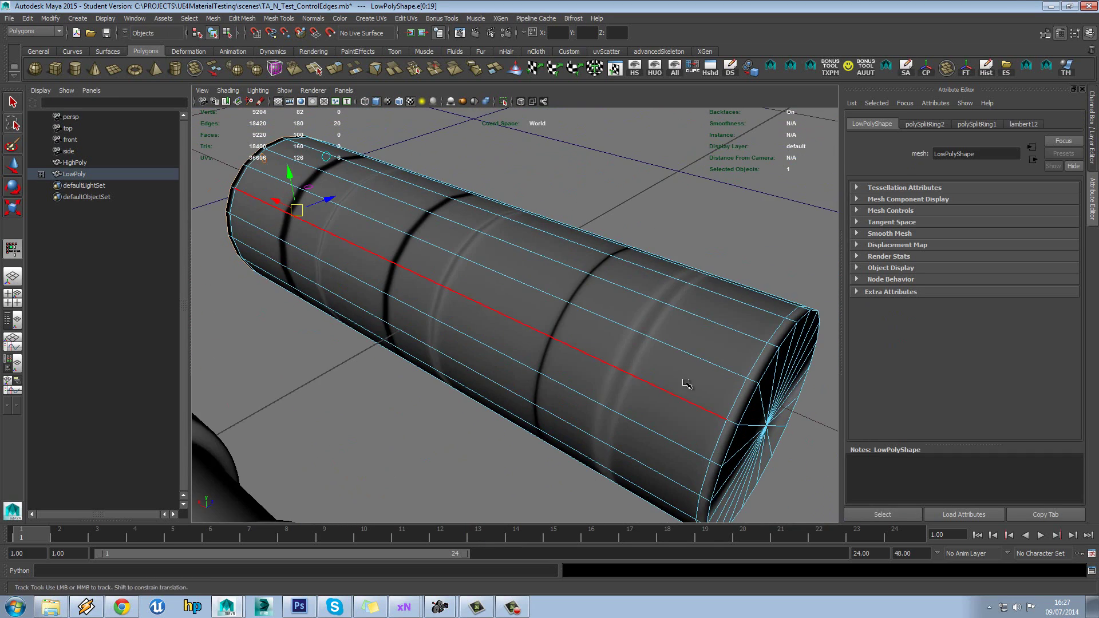
{"action": "middle_click_drag", "start_coordinate": [687, 382], "coordinate": [587, 372], "text": "alt"}
{"action": "left_click", "coordinate": [625, 351], "text": "shift"}
{"action": "double_click", "coordinate": [625, 351], "text": "shift"}
Step: Open the UV Texture Editor and compare the selected rim edges with the borders of the side and cap UV shells
{"action": "left_click", "coordinate": [614, 68]}
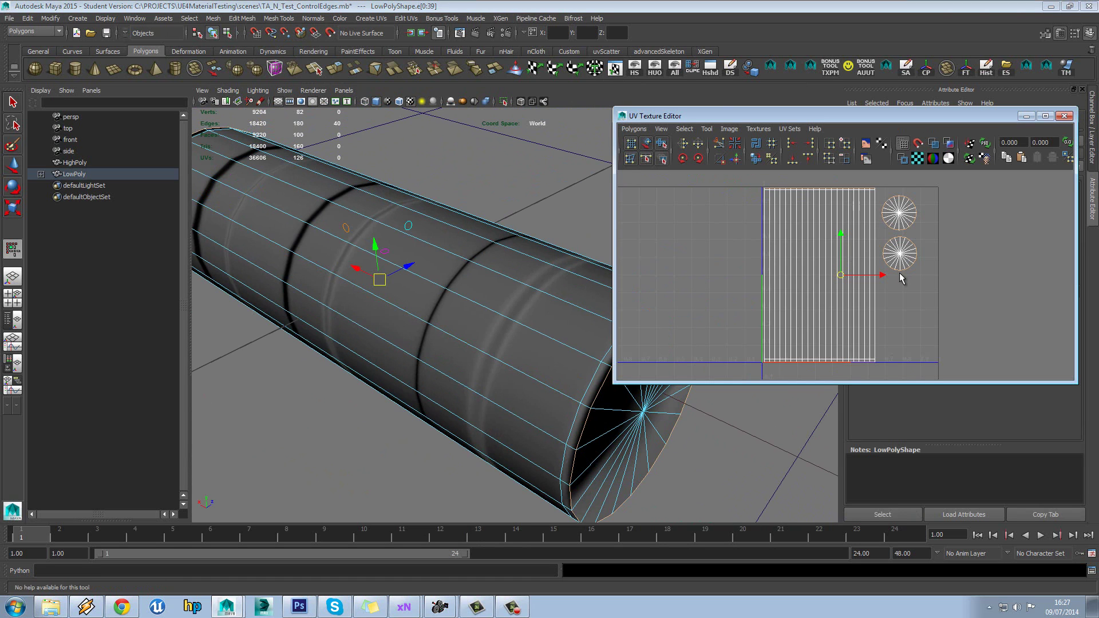
{"action": "left_click_drag", "start_coordinate": [540, 276], "coordinate": [540, 290], "text": "alt"}
{"action": "left_click_drag", "start_coordinate": [378, 331], "coordinate": [476, 321], "text": "alt"}
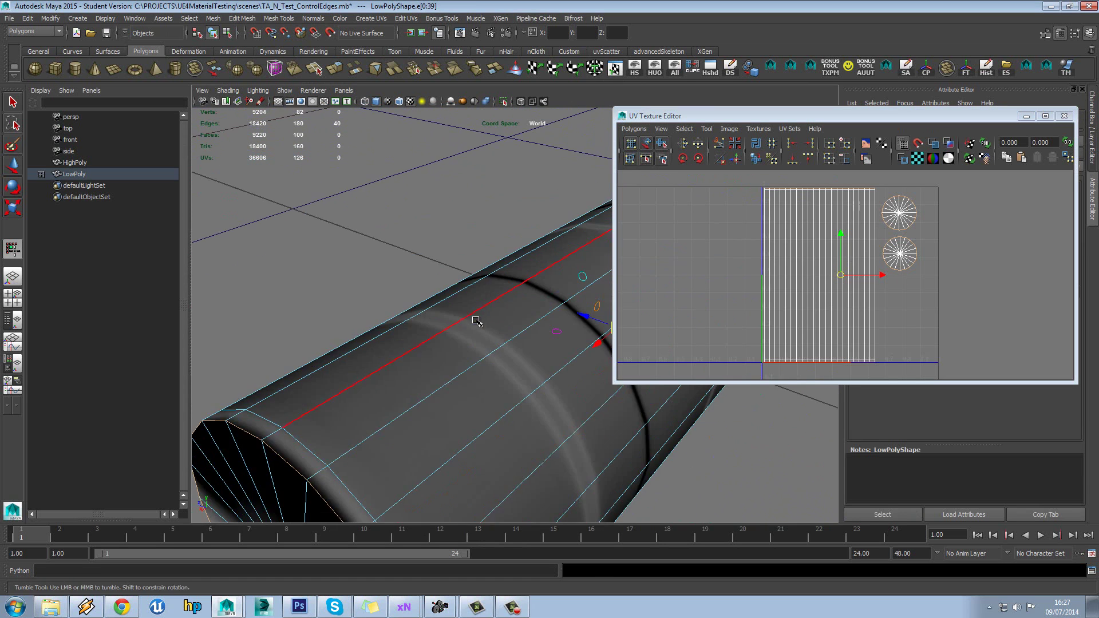
{"action": "scroll", "coordinate": [475, 320], "scroll_direction": "down", "scroll_amount": 5}
{"action": "middle_click_drag", "start_coordinate": [475, 320], "coordinate": [426, 292], "text": "alt"}
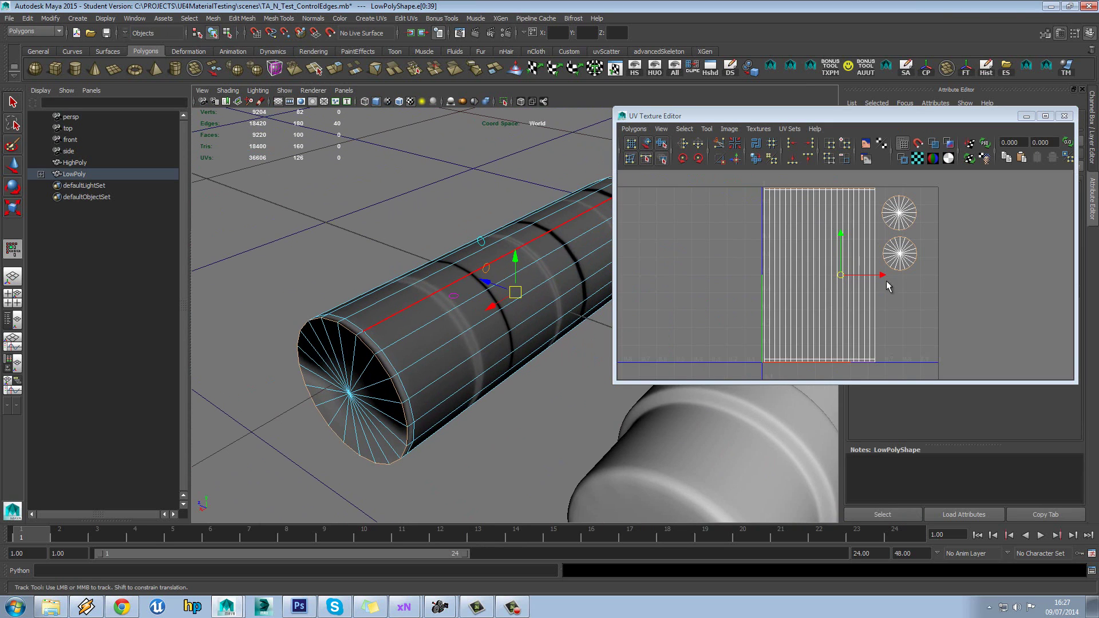
Step: Harden the normals of the selected rim edges and close the UV Texture Editor
{"action": "left_click", "coordinate": [314, 19]}
{"action": "left_click", "coordinate": [341, 136]}
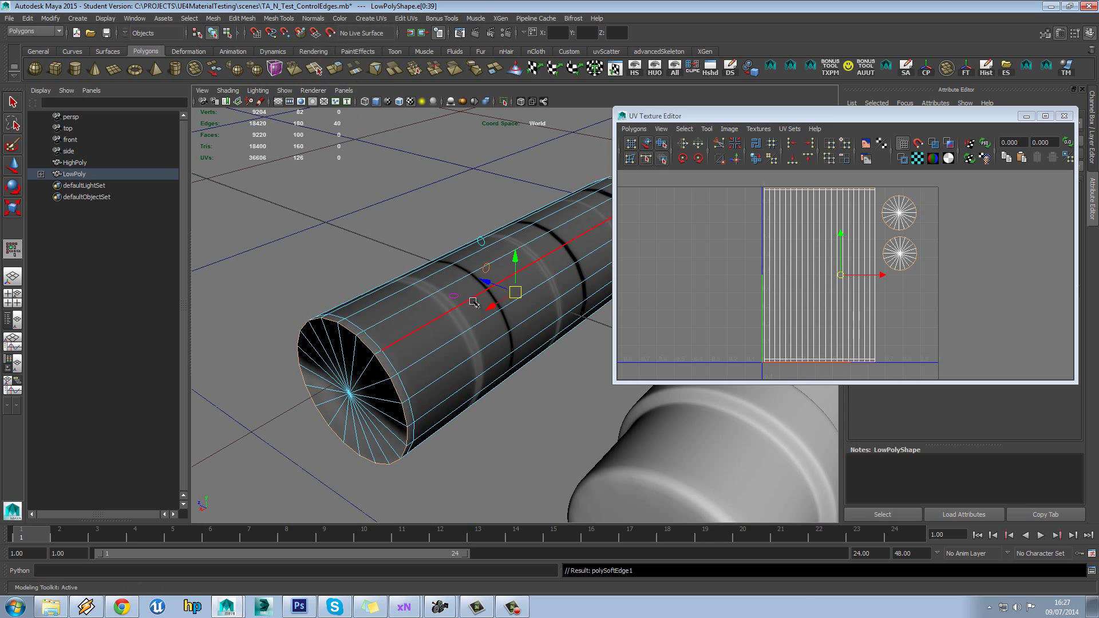
{"action": "left_click_drag", "start_coordinate": [476, 301], "coordinate": [458, 301], "text": "alt"}
{"action": "right_click_drag", "start_coordinate": [406, 291], "coordinate": [429, 286], "text": "shift"}
{"action": "left_click", "coordinate": [1064, 116]}
Step: Select the low-poly cylinder and move it back onto the high-poly cylinder, snapping it to the grid
{"action": "left_click_drag", "start_coordinate": [607, 239], "coordinate": [470, 194], "text": "alt"}
{"action": "left_click", "coordinate": [470, 194]}
{"action": "left_click_drag", "start_coordinate": [495, 272], "coordinate": [665, 343], "text": "alt"}
{"action": "scroll", "coordinate": [484, 299], "scroll_direction": "down", "scroll_amount": 3}
{"action": "key", "text": "w"}
{"action": "left_click", "coordinate": [500, 309]}
{"action": "key", "text": "x"}
{"action": "middle_click_drag", "start_coordinate": [665, 343], "coordinate": [624, 310], "text": "alt"}
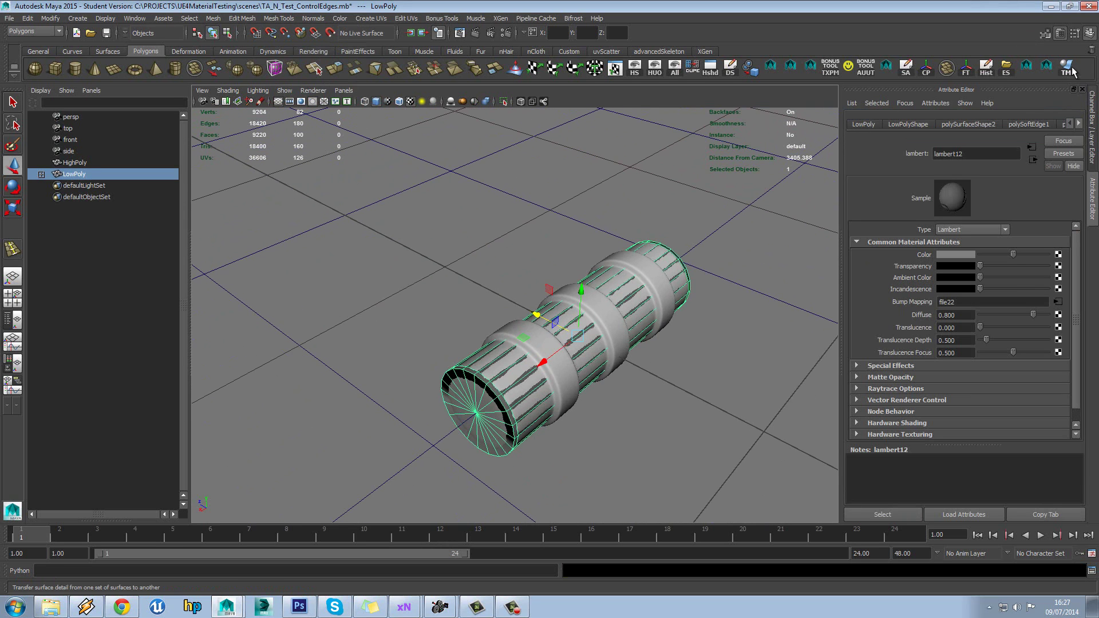
Step: Open Transfer Maps, keep LowPolyShape's display on Mesh and rebake the tangent-space normal map to TA_Cyl_N.jpg
{"action": "key", "text": "Escape"}
{"action": "left_click_drag", "start_coordinate": [0, 229], "coordinate": [229, 140]}
{"action": "left_click", "coordinate": [218, 204]}
{"action": "left_click", "coordinate": [211, 228]}
{"action": "left_click", "coordinate": [211, 206]}
{"action": "left_click", "coordinate": [213, 211]}
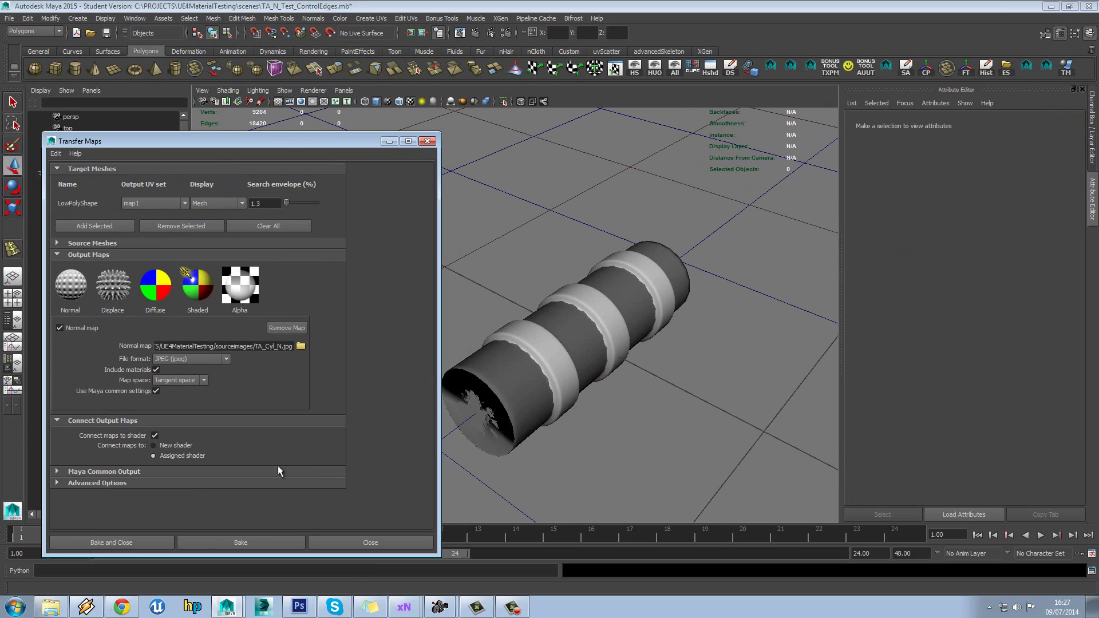
{"action": "left_click", "coordinate": [257, 543]}
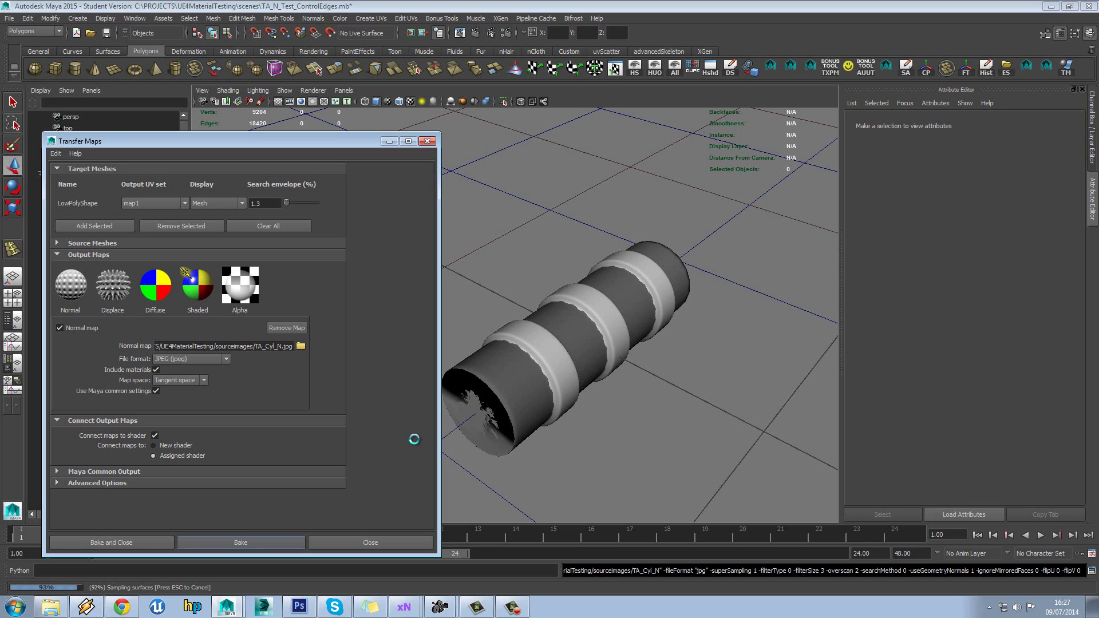
Step: Move the low-poly cylinder sideways clear of the high-poly cylinder, deselect it and close Transfer Maps
{"action": "left_click", "coordinate": [513, 377]}
{"action": "left_click_drag", "start_coordinate": [542, 314], "coordinate": [452, 266]}
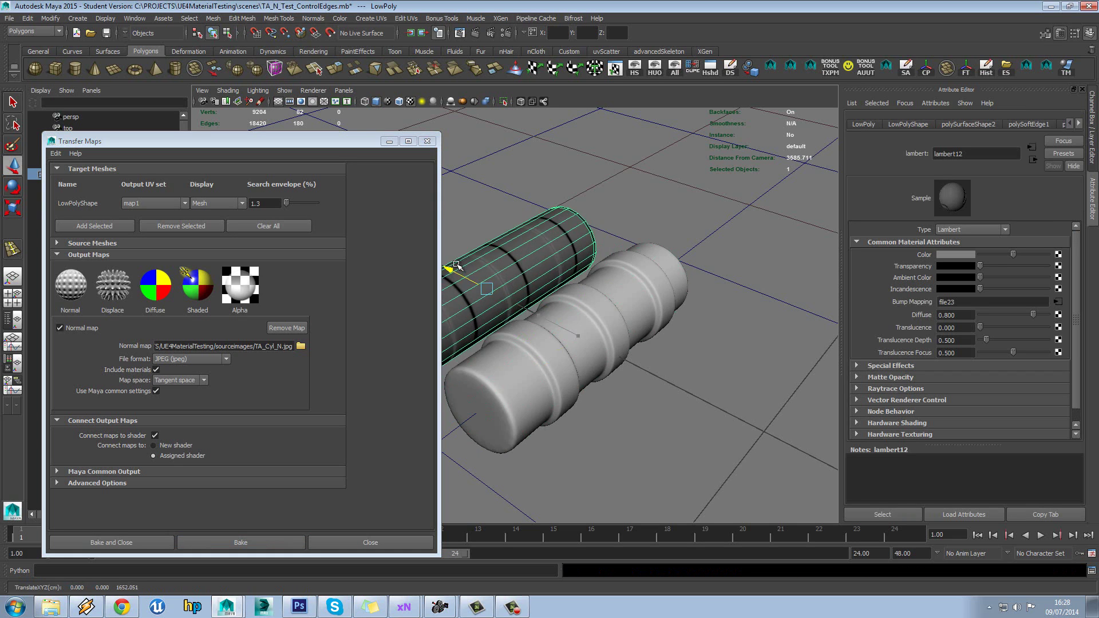
{"action": "left_click", "coordinate": [575, 190]}
{"action": "left_click_drag", "start_coordinate": [550, 225], "coordinate": [571, 214], "text": "alt"}
{"action": "left_click", "coordinate": [427, 141]}
Step: Inspect the rebaked shading on the low-poly cylinder's end caps and ring details
{"action": "middle_click_drag", "start_coordinate": [571, 213], "coordinate": [523, 251], "text": "alt"}
{"action": "right_click_drag", "start_coordinate": [523, 250], "coordinate": [545, 309], "text": "alt"}
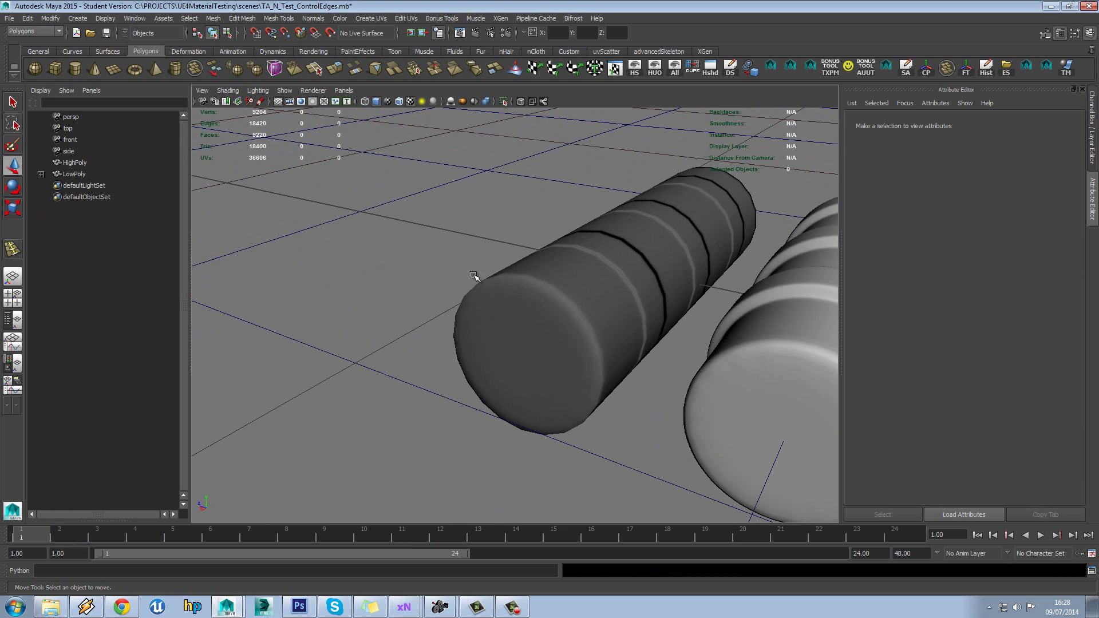
{"action": "left_click_drag", "start_coordinate": [663, 351], "coordinate": [594, 362], "text": "alt"}
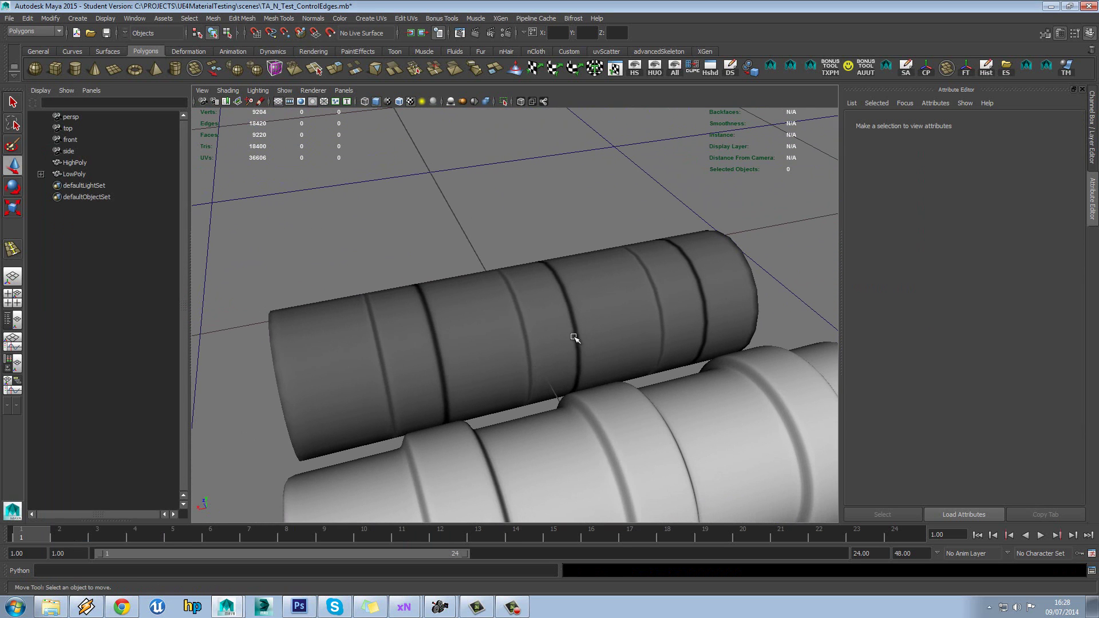
{"action": "left_click_drag", "start_coordinate": [439, 342], "coordinate": [475, 338], "text": "alt"}
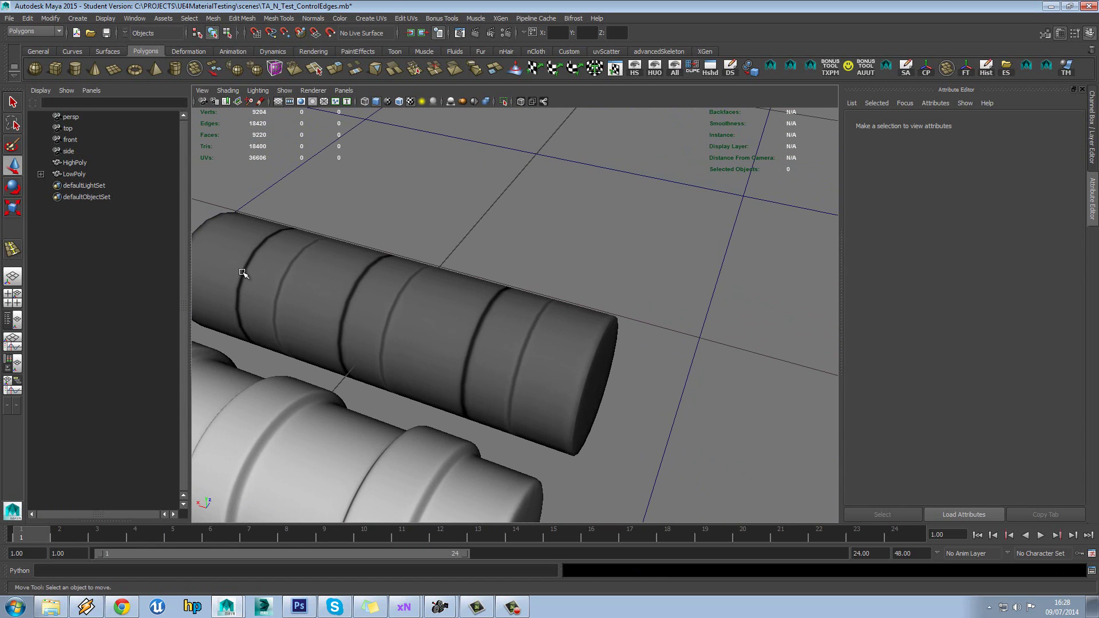
Step: View the rebaked TA_Cyl_N.jpg image from the low-poly cylinder's bump file node and close it
{"action": "left_click", "coordinate": [323, 272]}
{"action": "left_click", "coordinate": [1037, 305]}
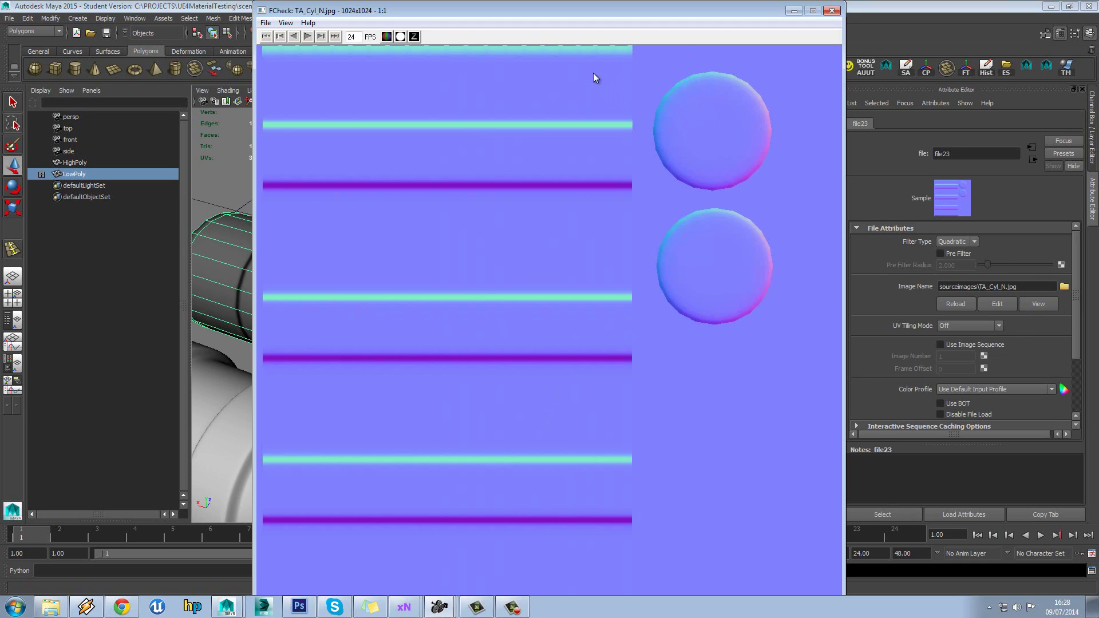
{"action": "left_click", "coordinate": [830, 10]}
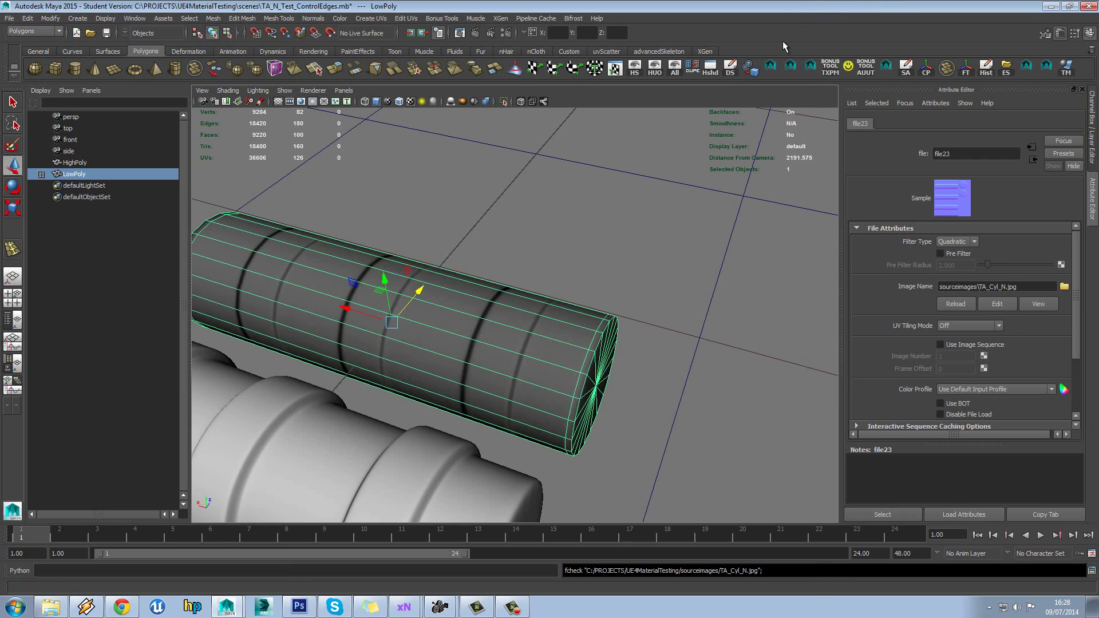